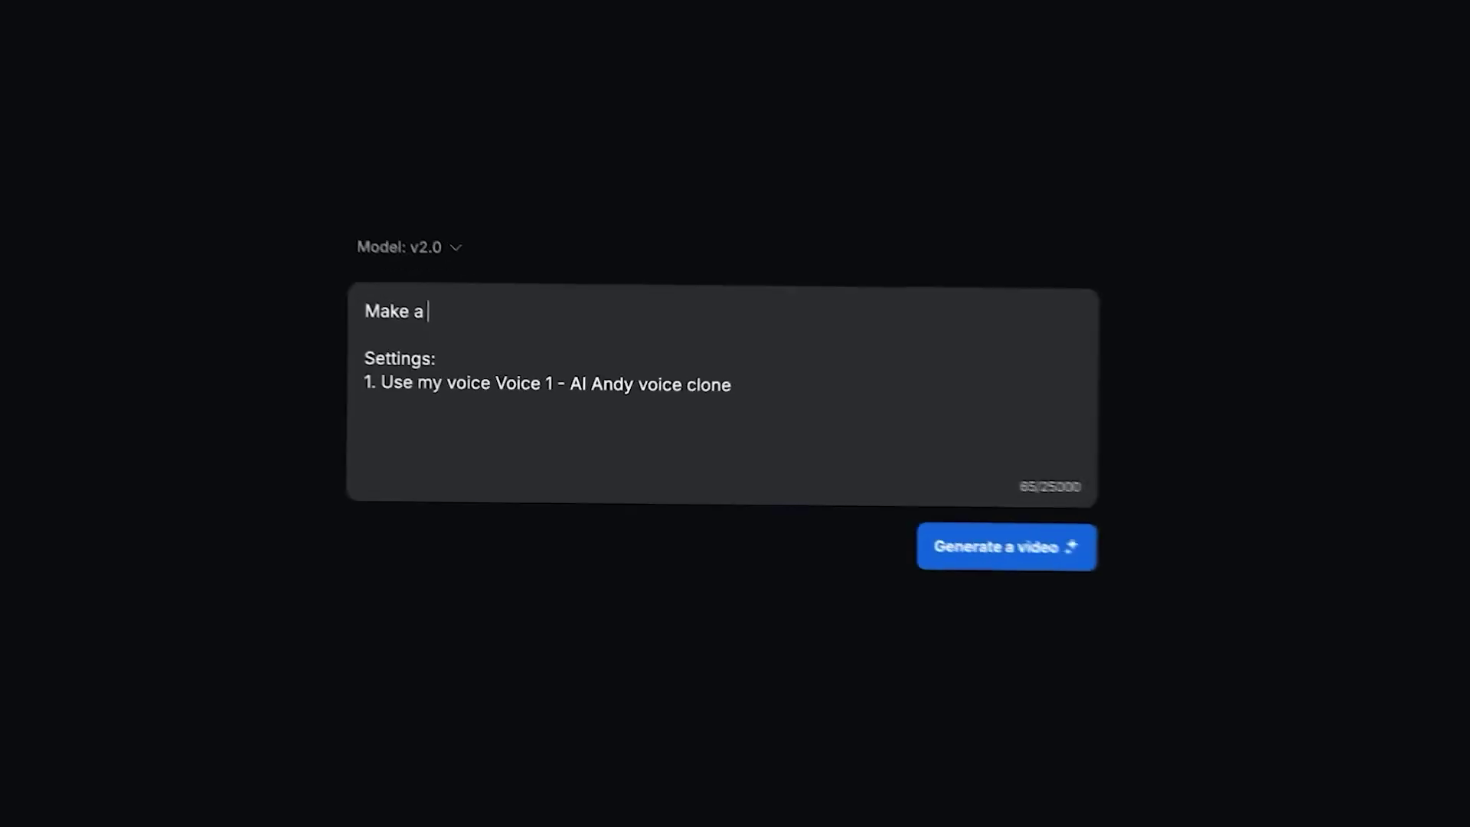
# Search Google for 'invideo ai', open the sponsored result, and go on to try invideo AI.
pyautogui.write('youtube short about the top 5 things to do')
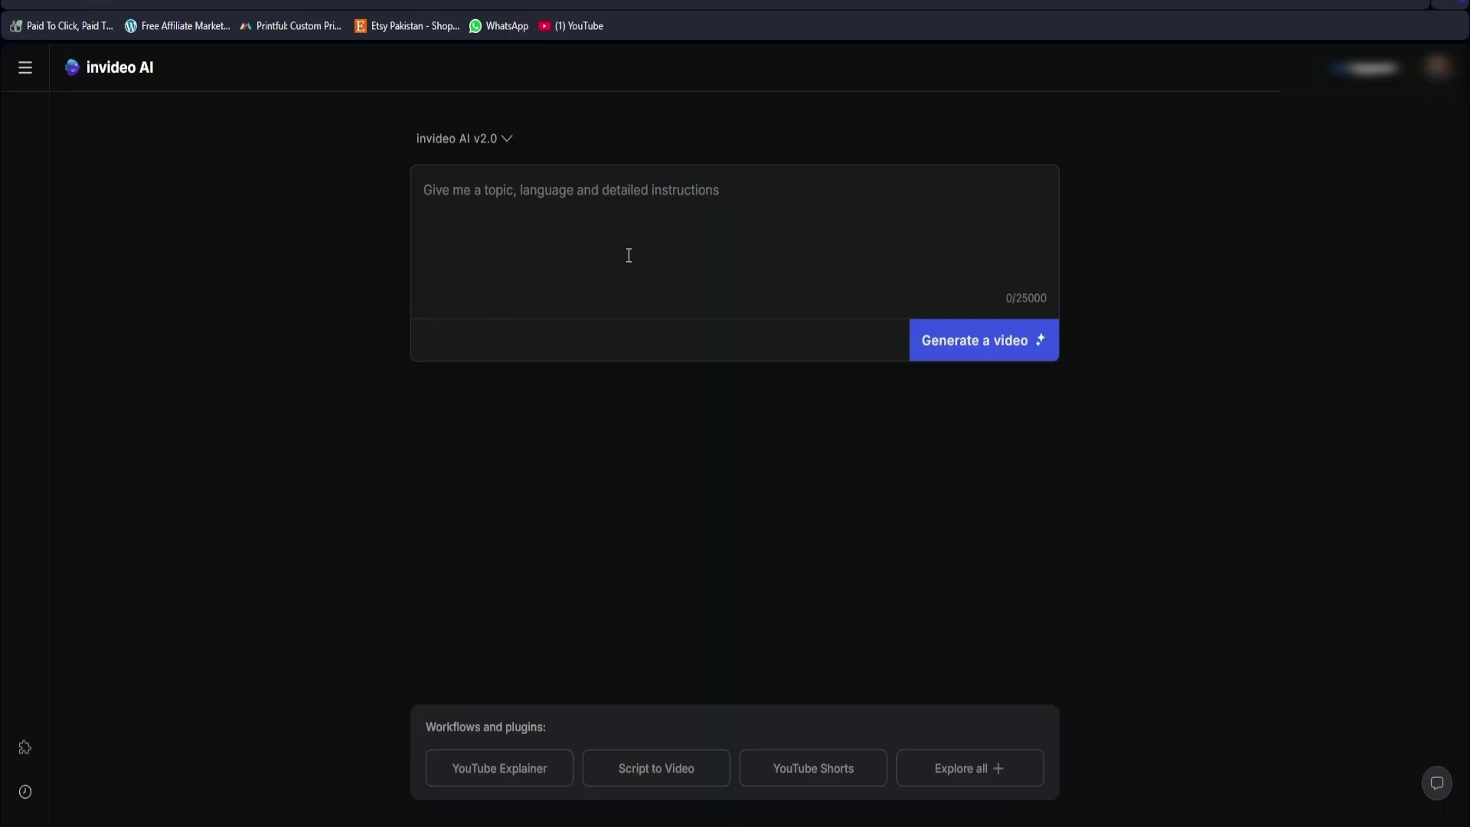
pyautogui.write('make a video of ')
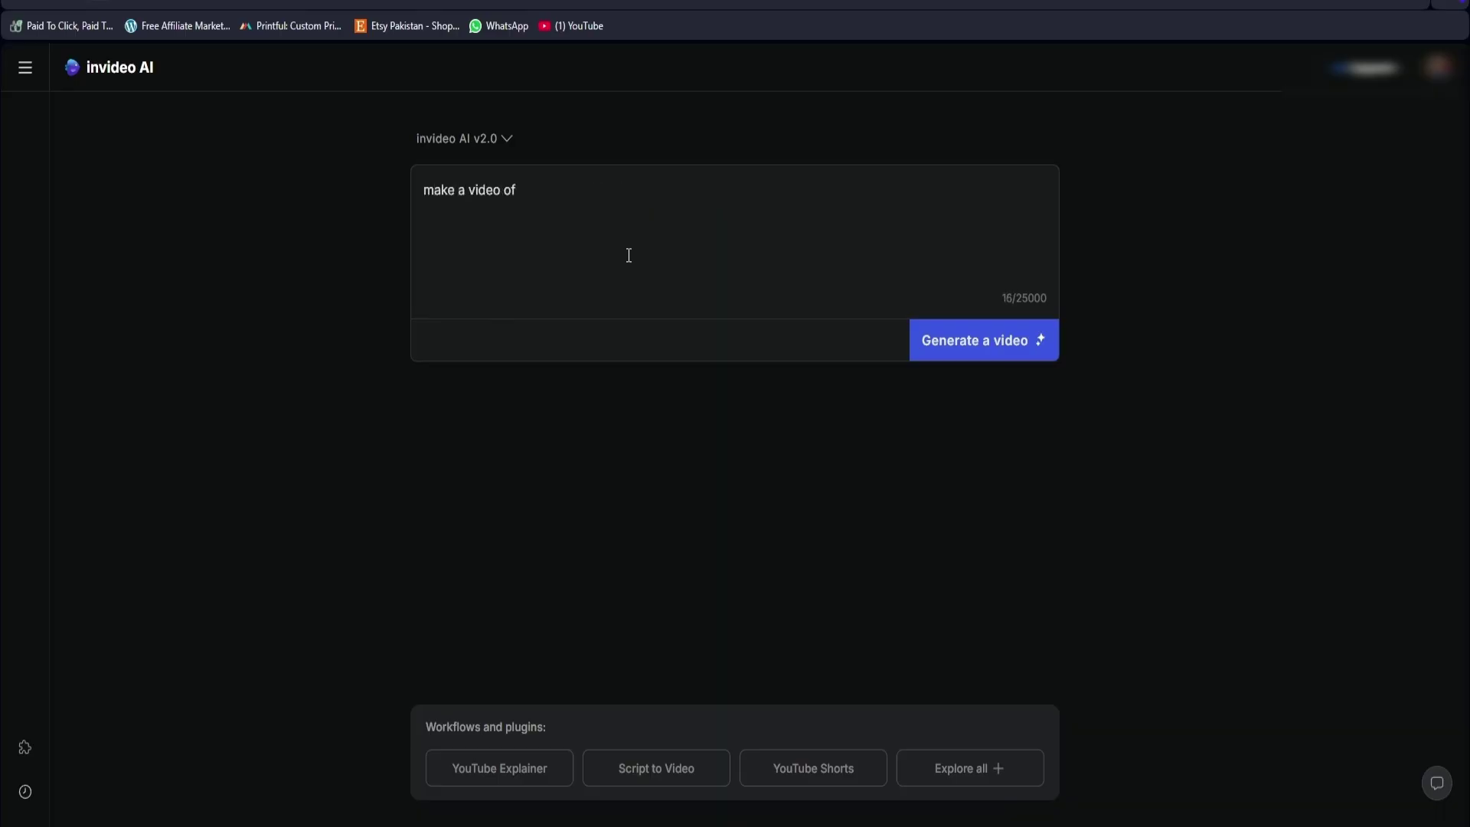
pyautogui.write('Superman fighting with C')
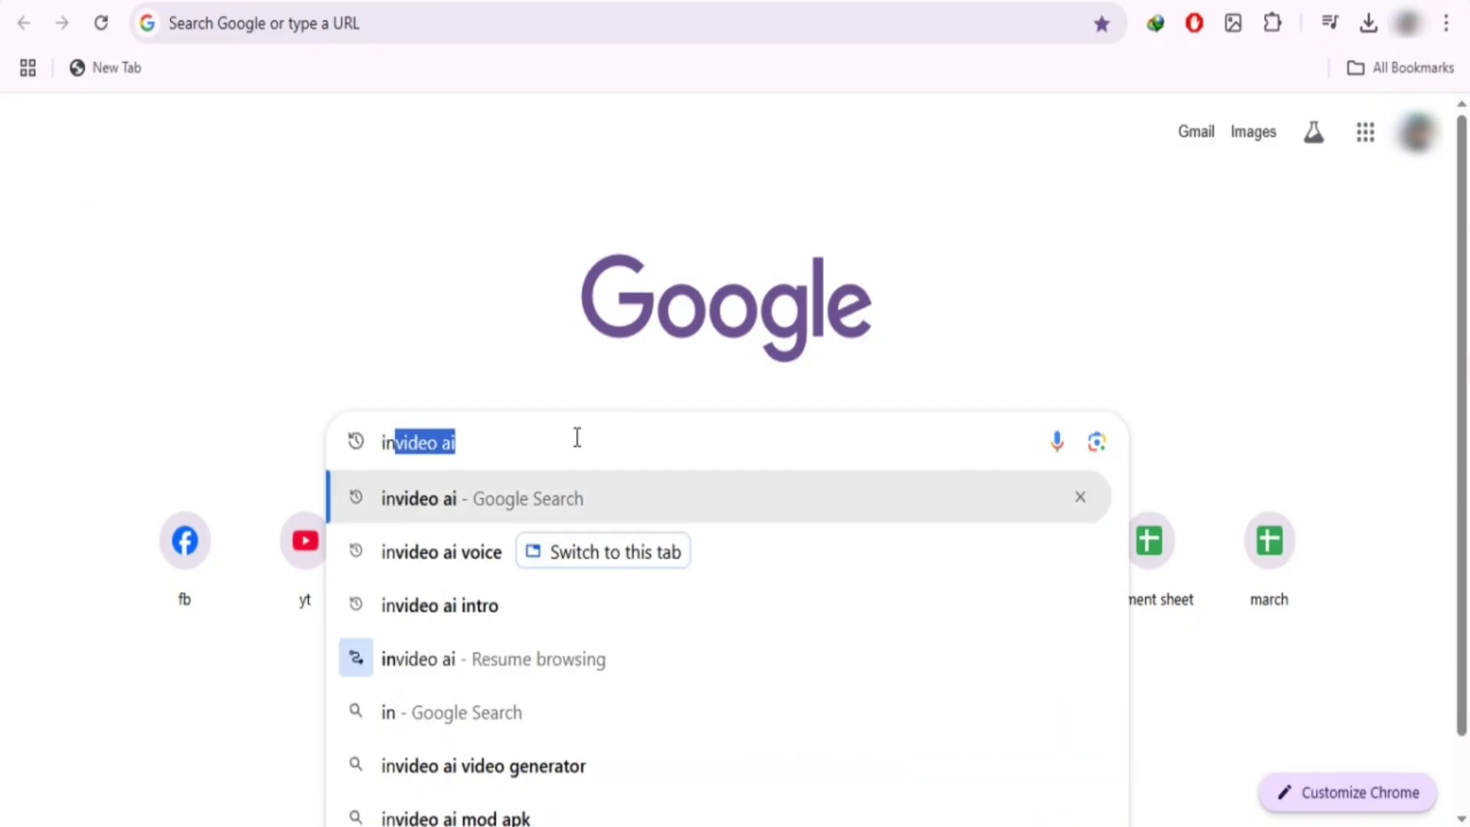
pyautogui.write('video a')
pyautogui.press('Return')
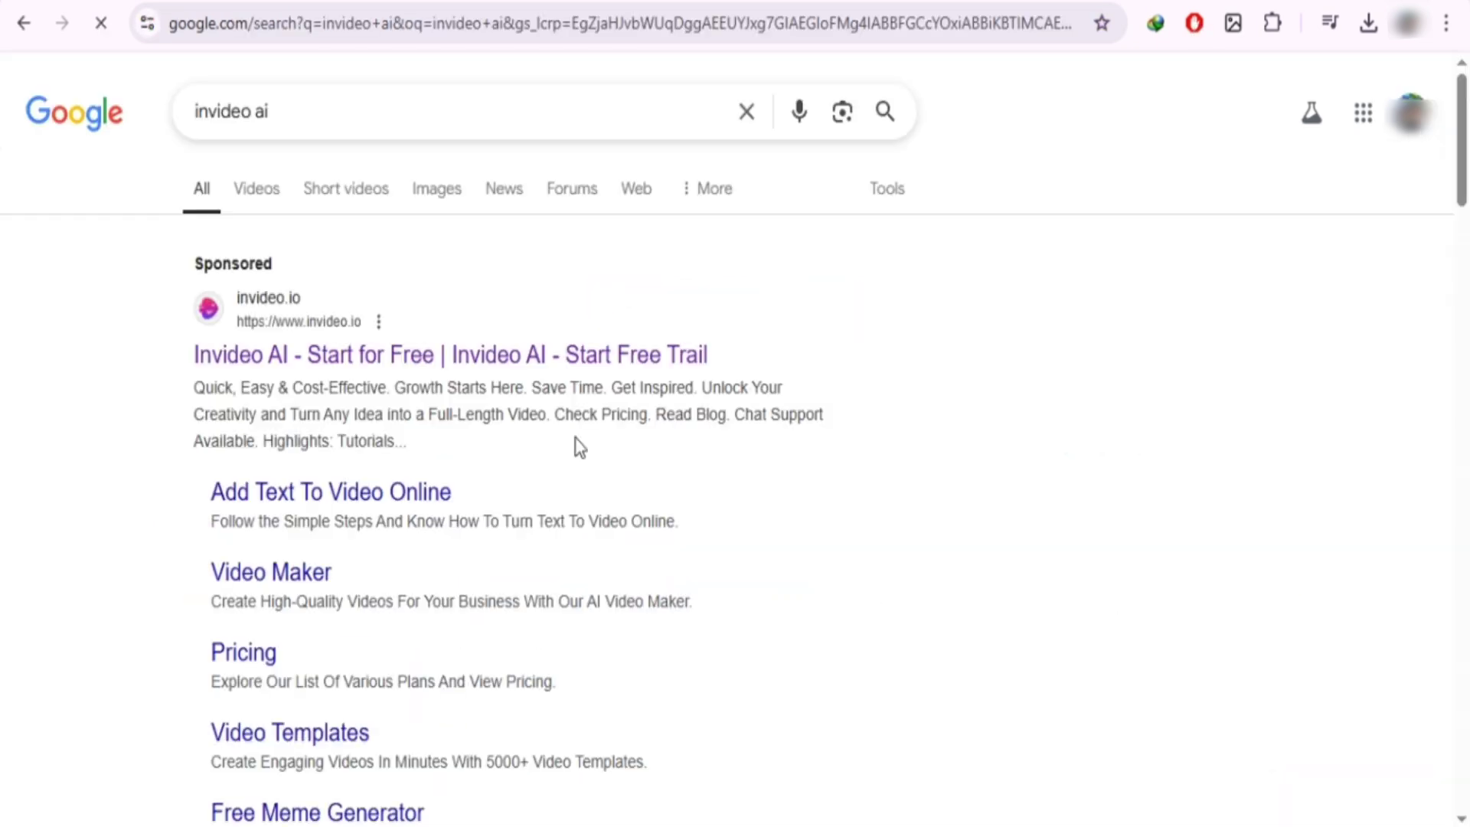
pyautogui.click(407, 356)
pyautogui.click(729, 600)
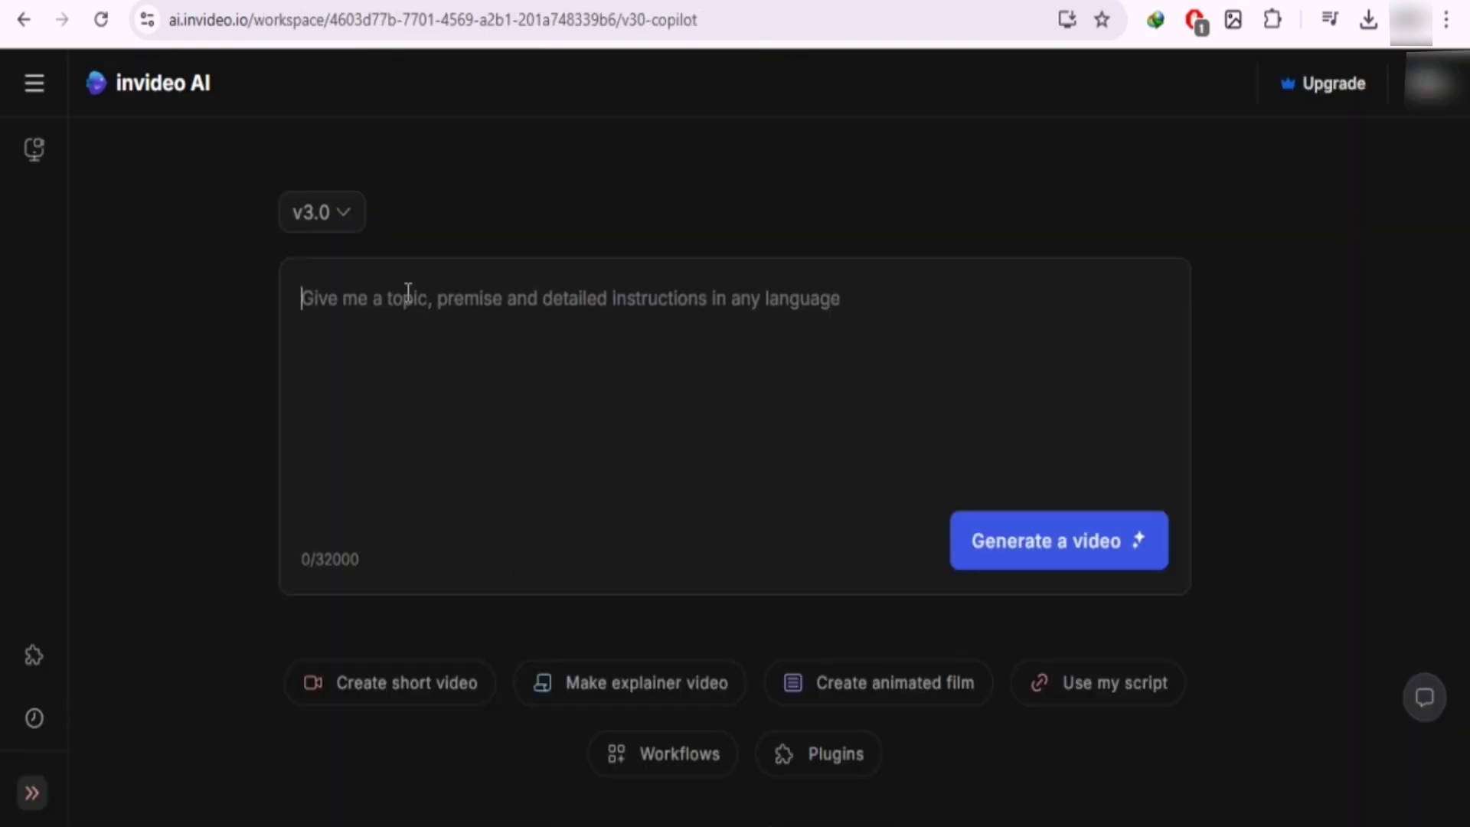
pyautogui.write('ai-6')
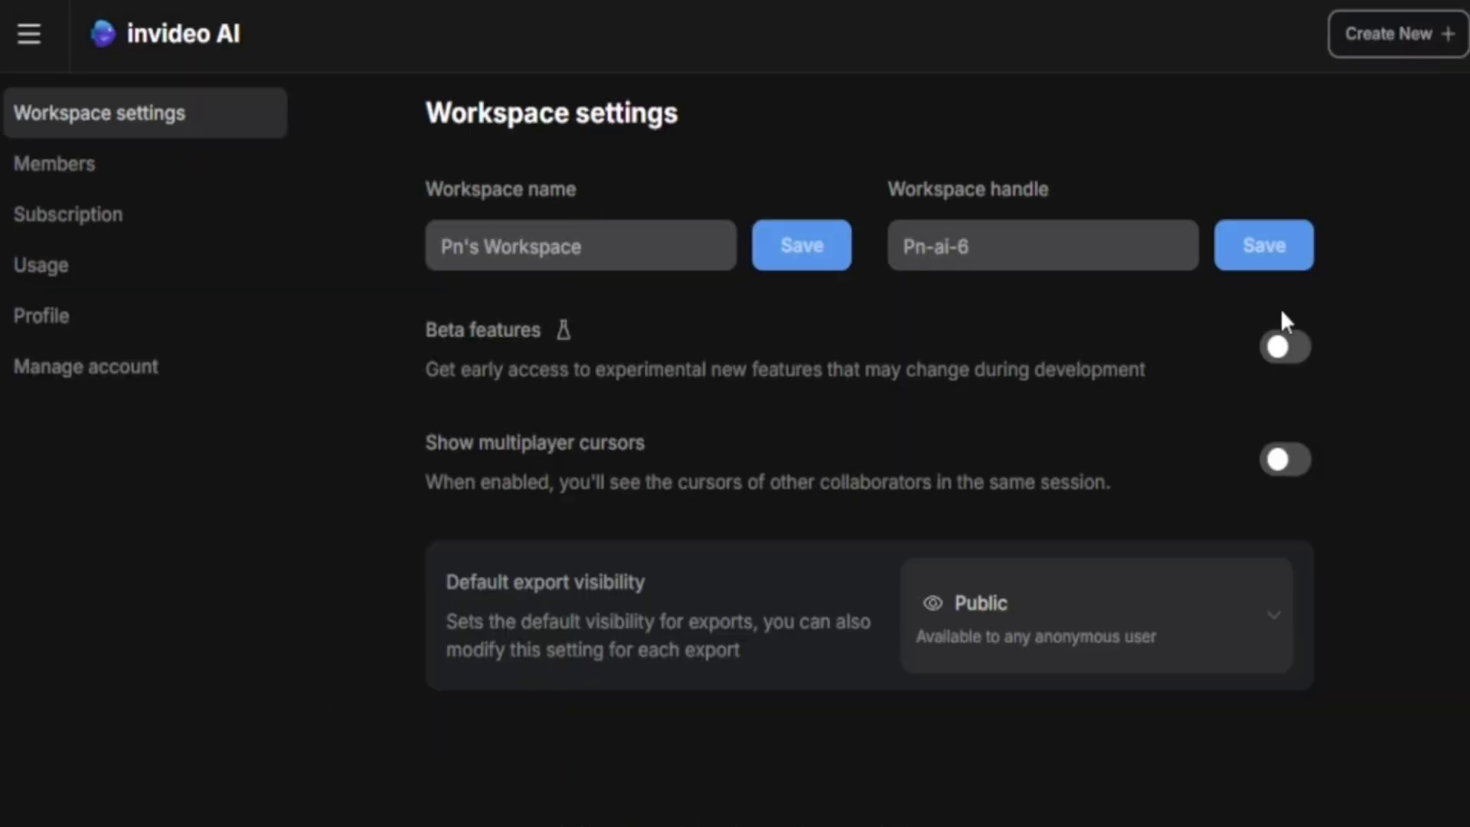
pyautogui.click(81, 162)
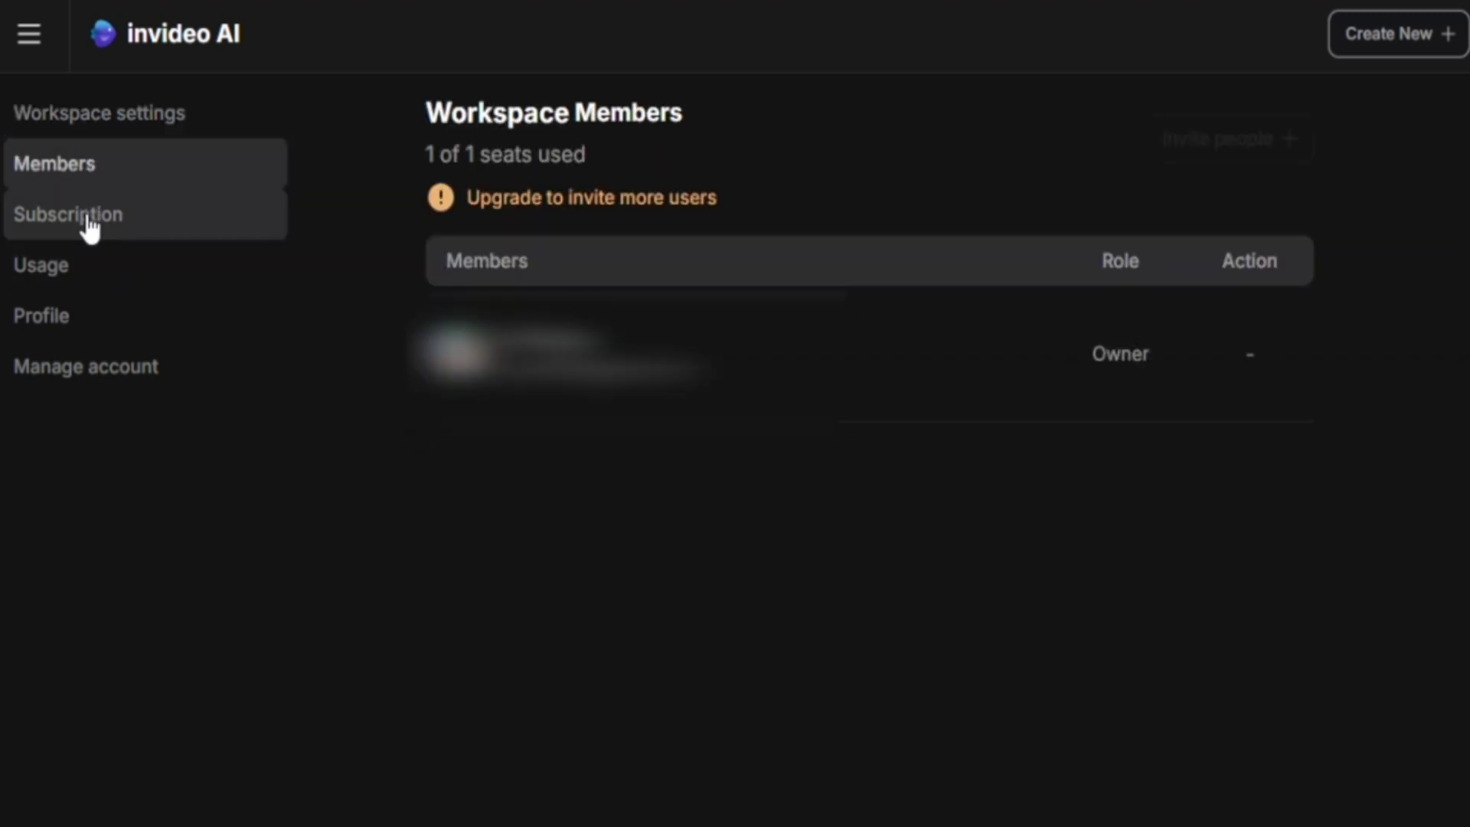
pyautogui.click(84, 218)
pyautogui.click(94, 272)
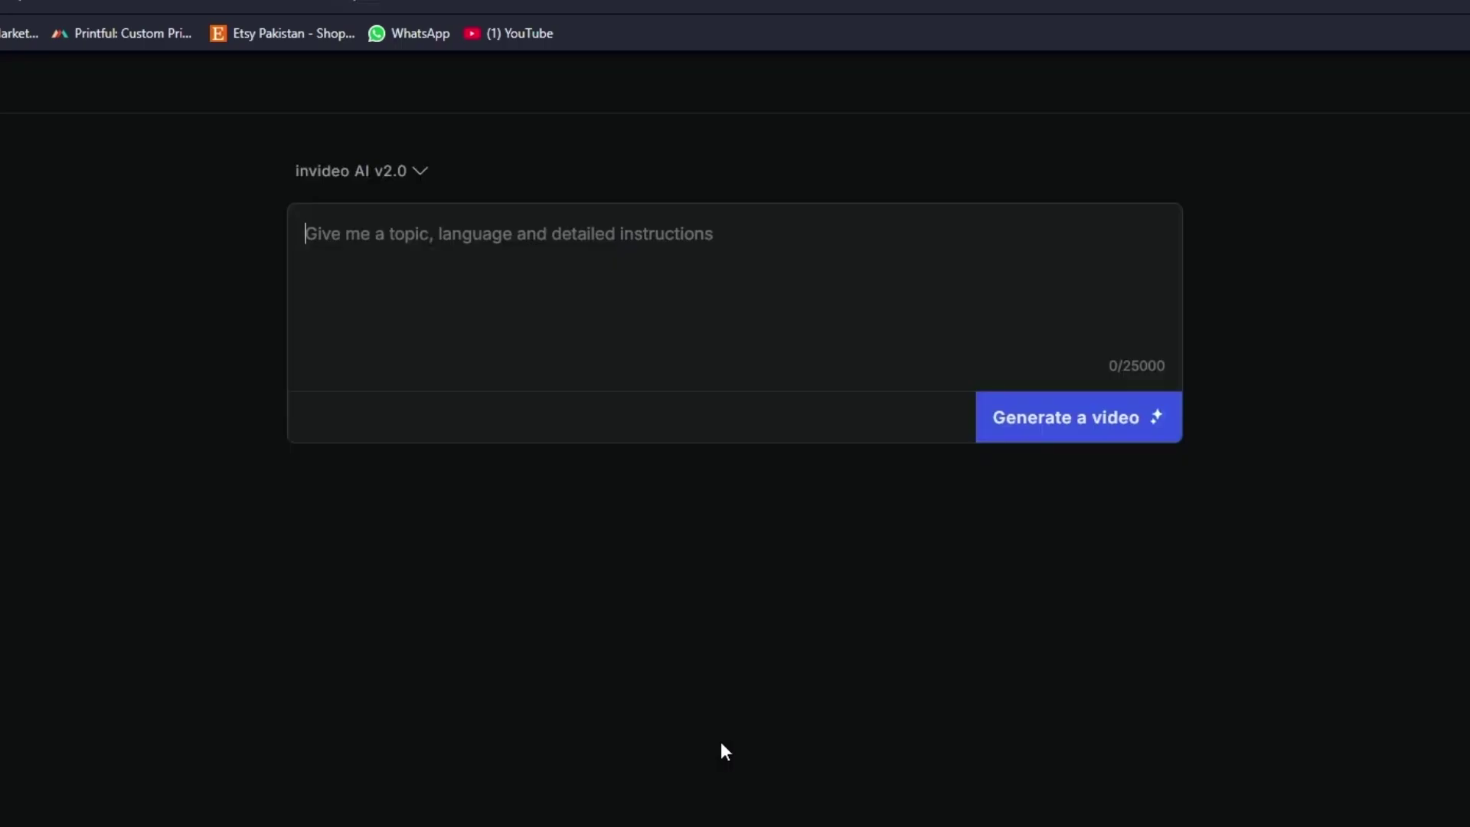
pyautogui.write('make a vide')
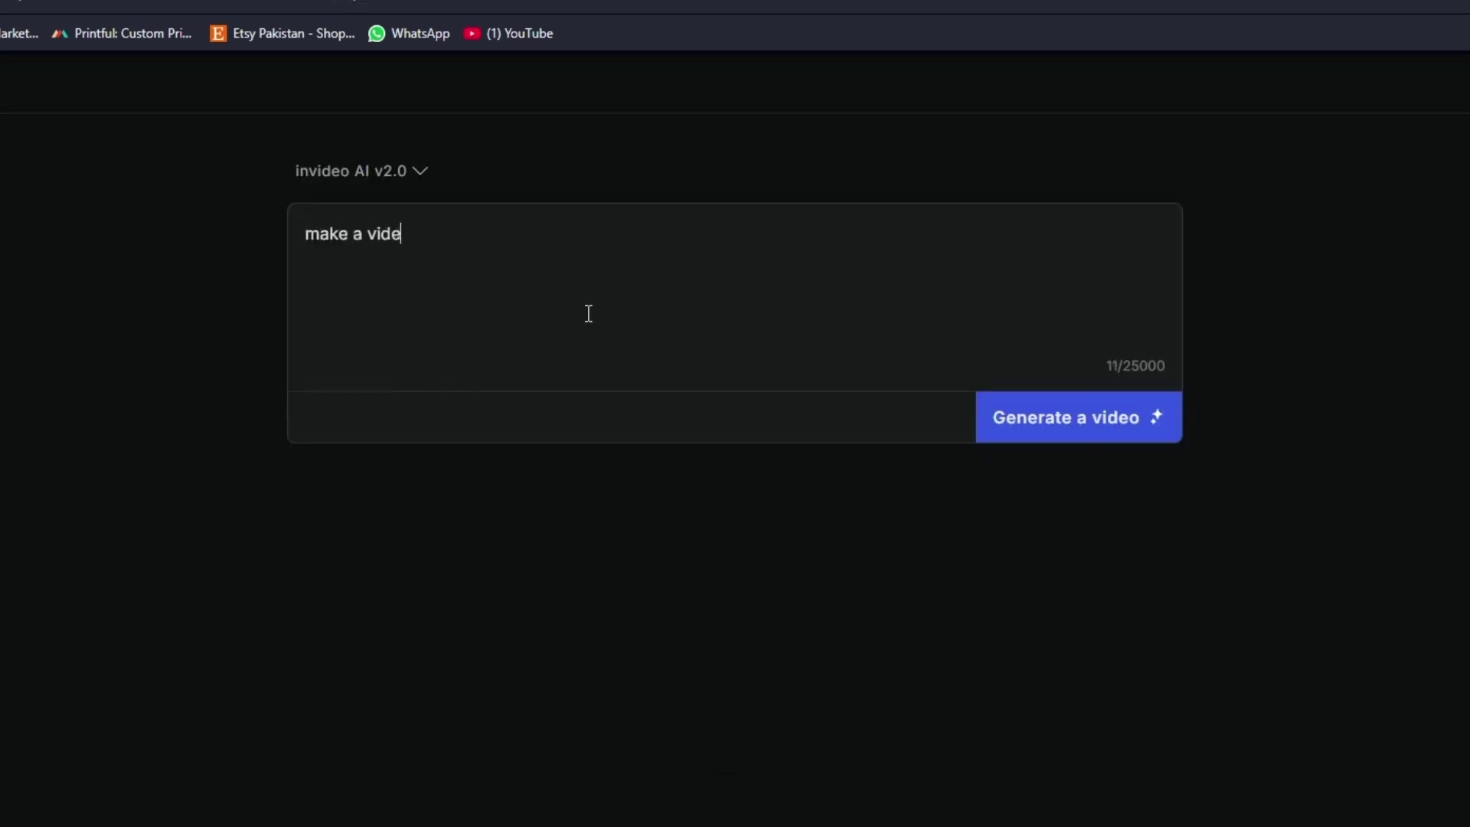
pyautogui.write('o of Superman Fighting with Captain Ameri')
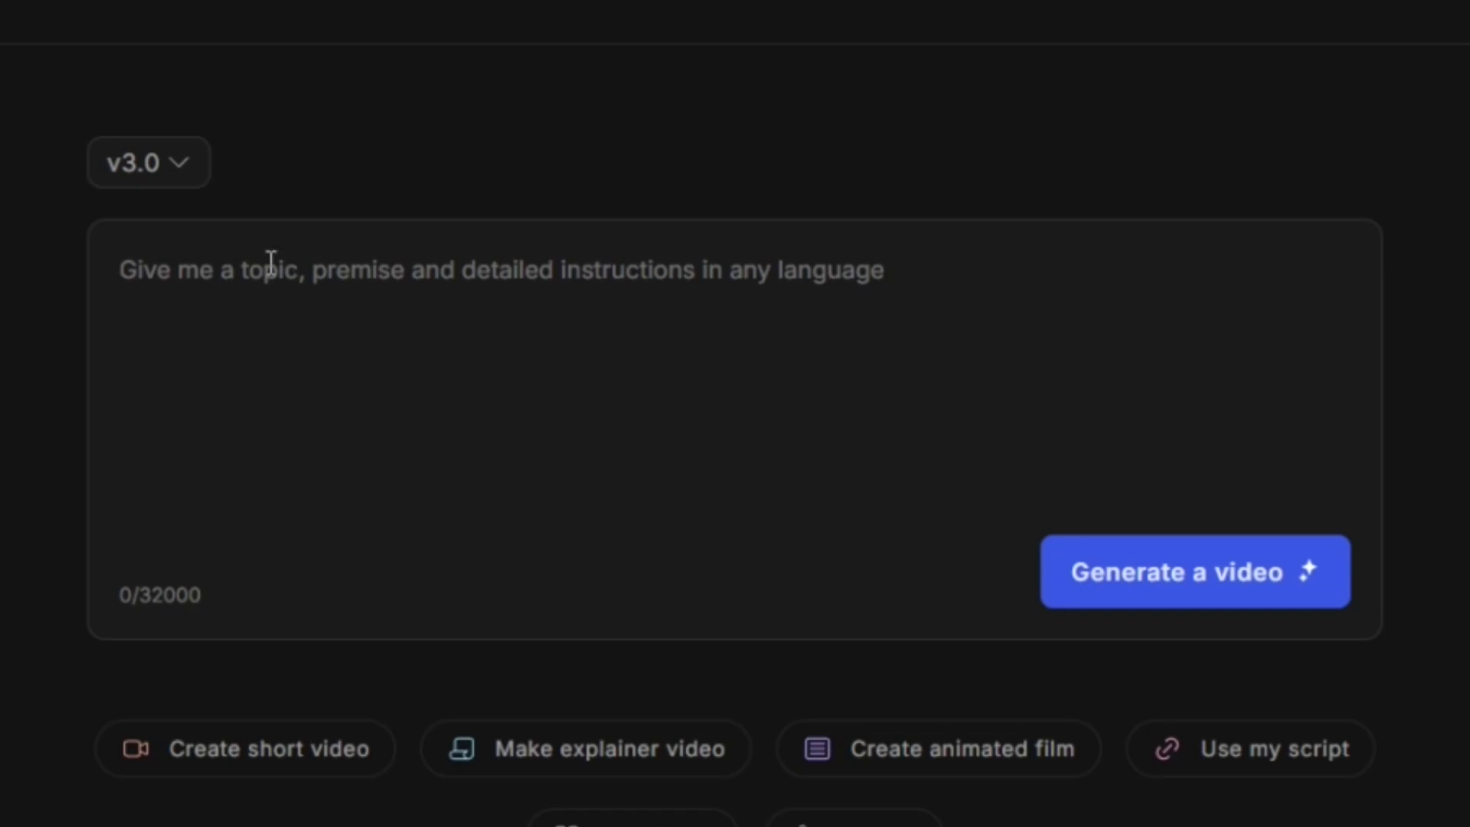
pyautogui.write('a ')
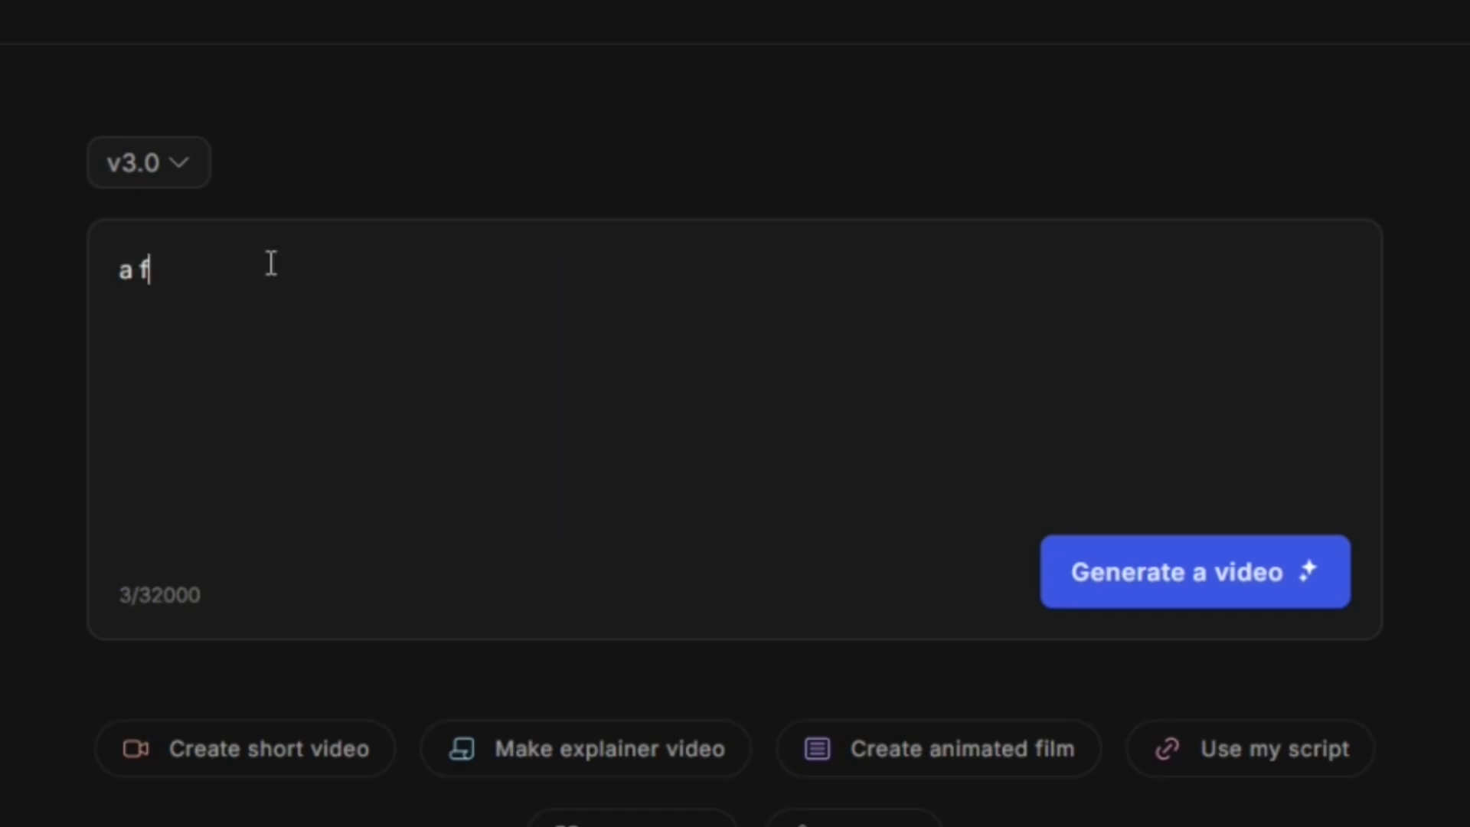
pyautogui.write('fish swime in a pond')
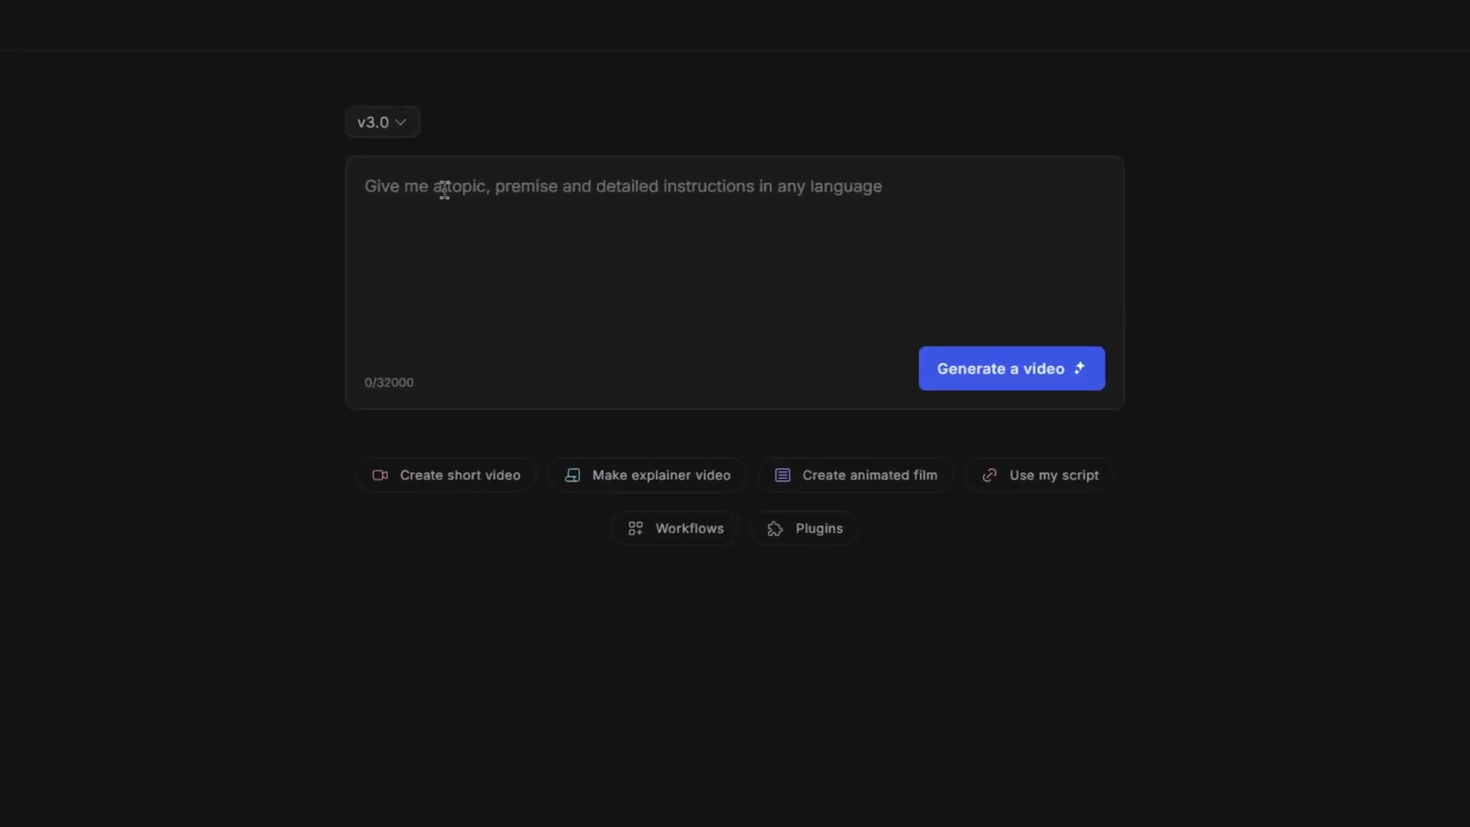
pyautogui.click(705, 541)
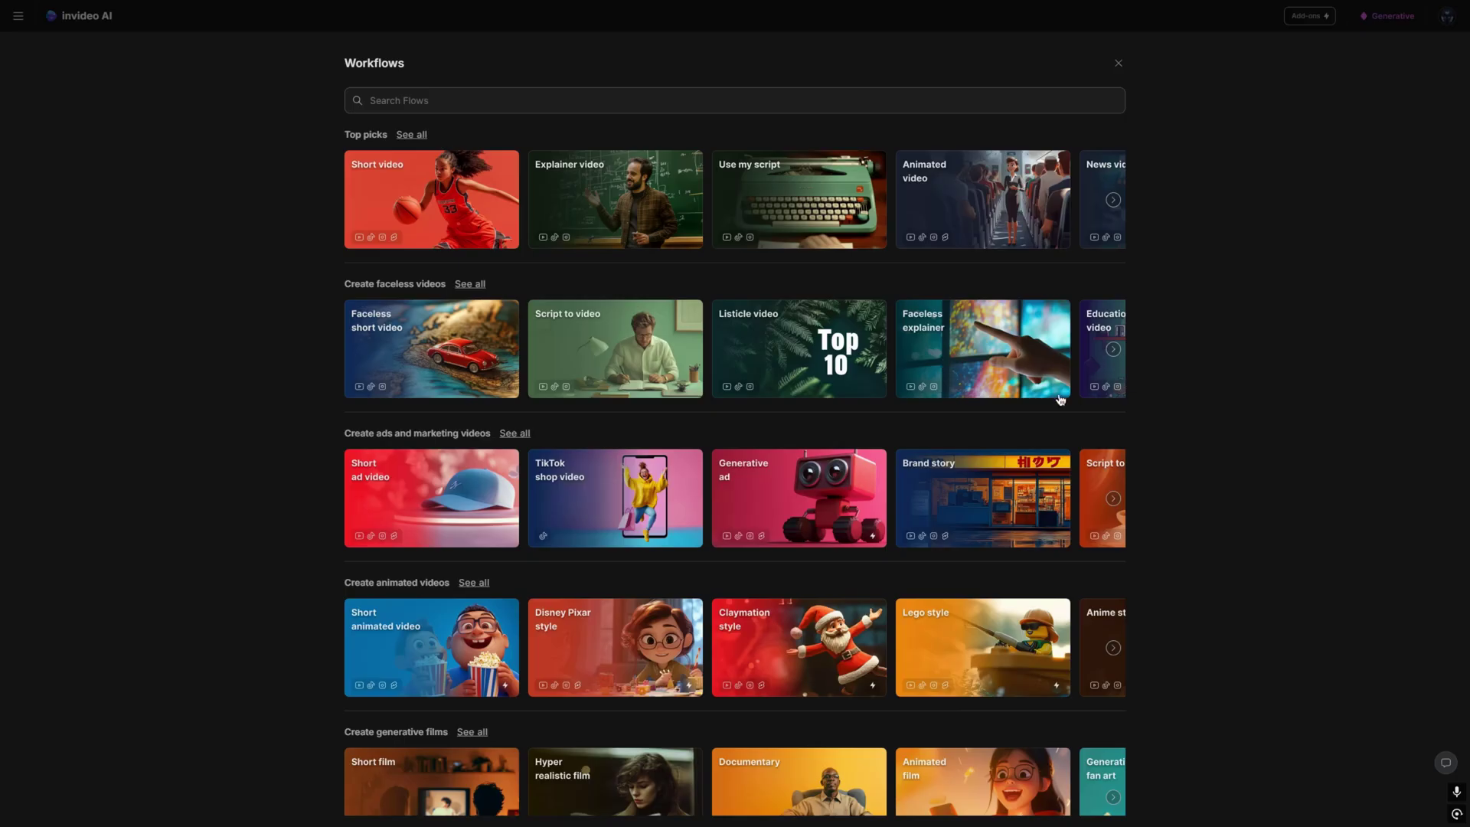
# Start a Short ad video workflow with the suggested burger ad as the topic.
pyautogui.scroll(-1, 1060, 400)
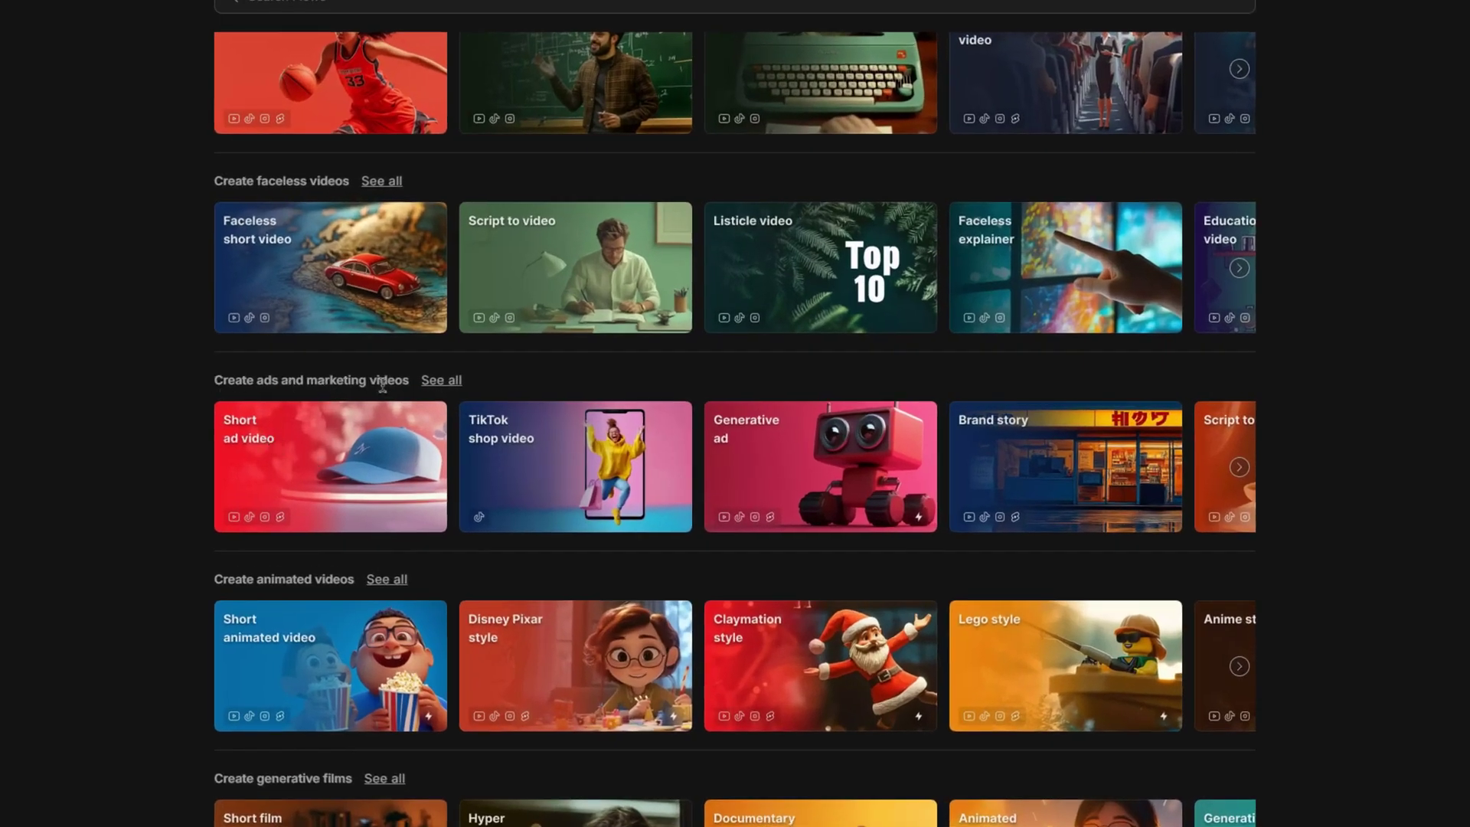
pyautogui.click(331, 480)
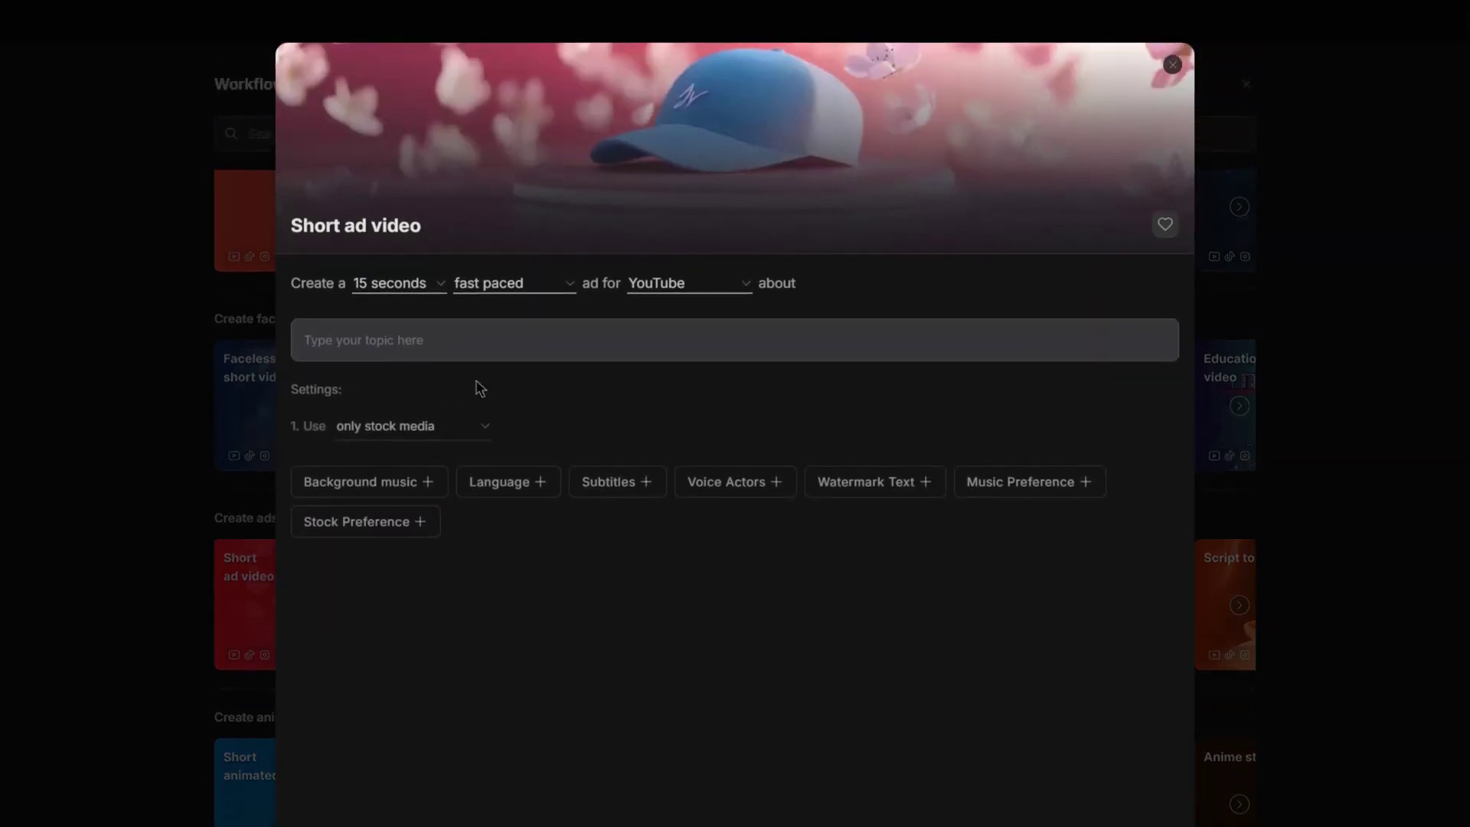
pyautogui.write('create an ad for a burger, show the process of it being made, with short narrations on each process, make the speaker male and energetic.')
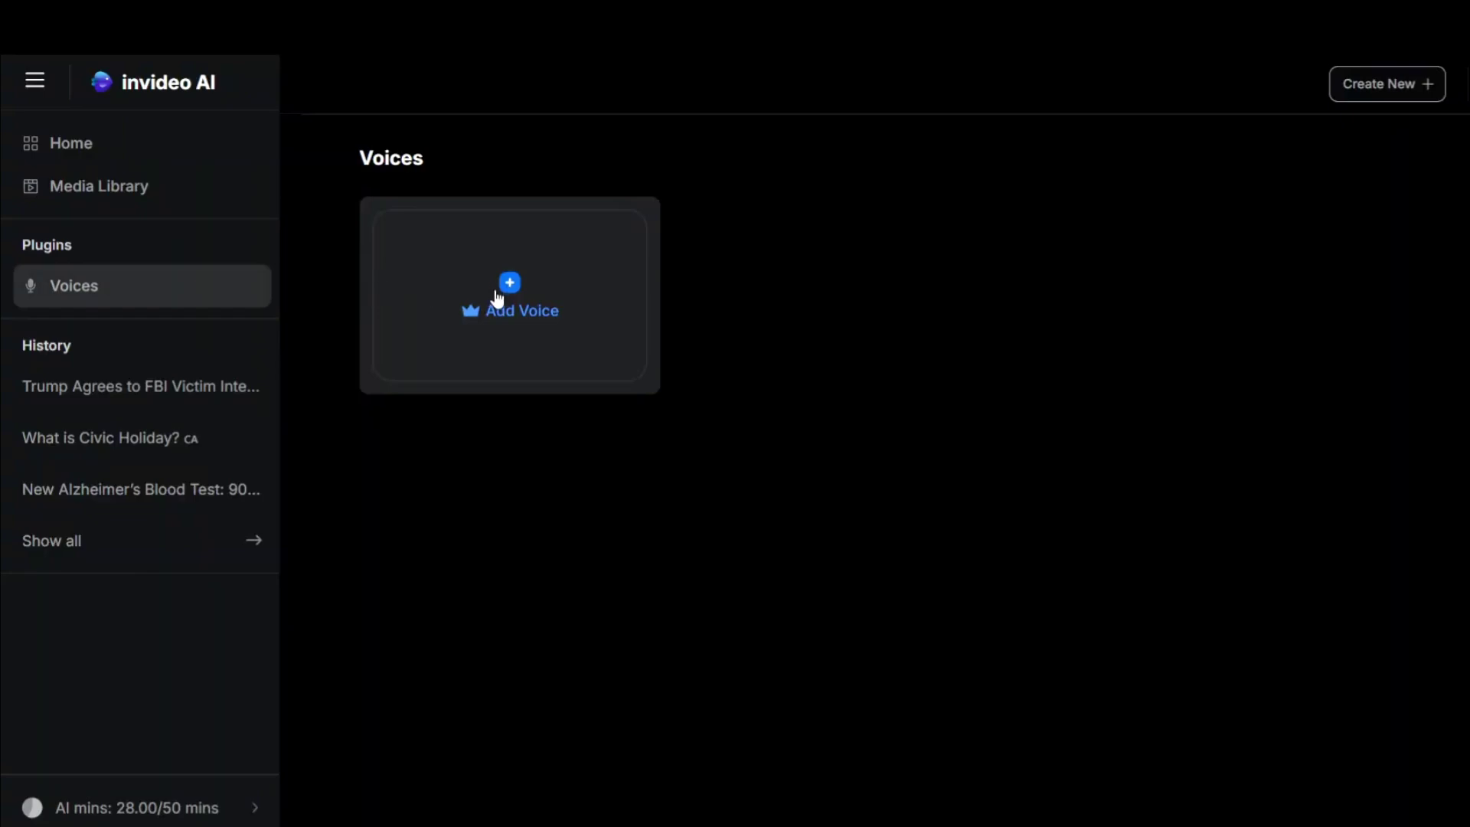
# Add a custom voice cloned from the uploaded audio sample recording, then finish the clone.
pyautogui.click(499, 299)
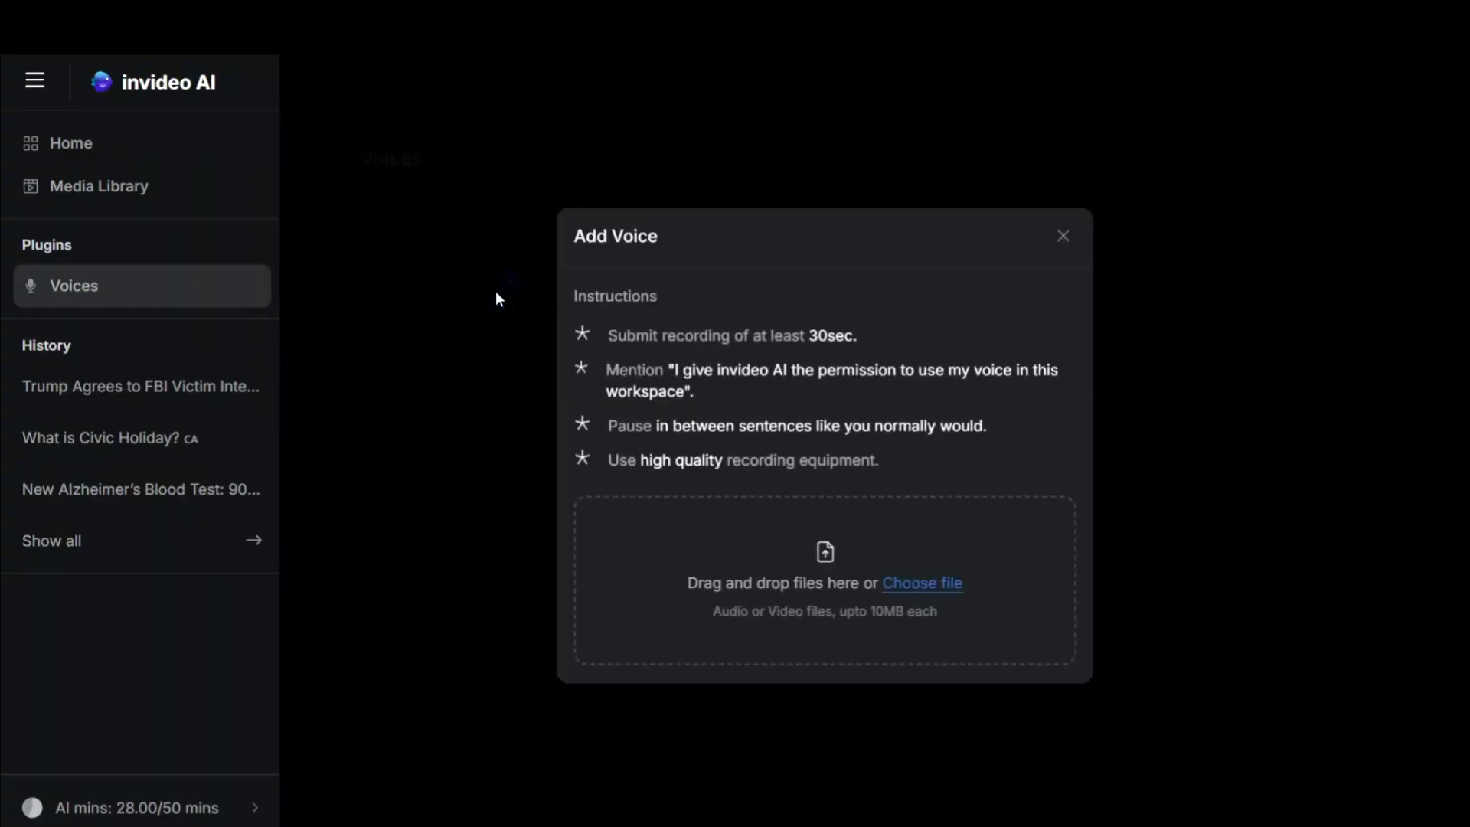
pyautogui.click(910, 568)
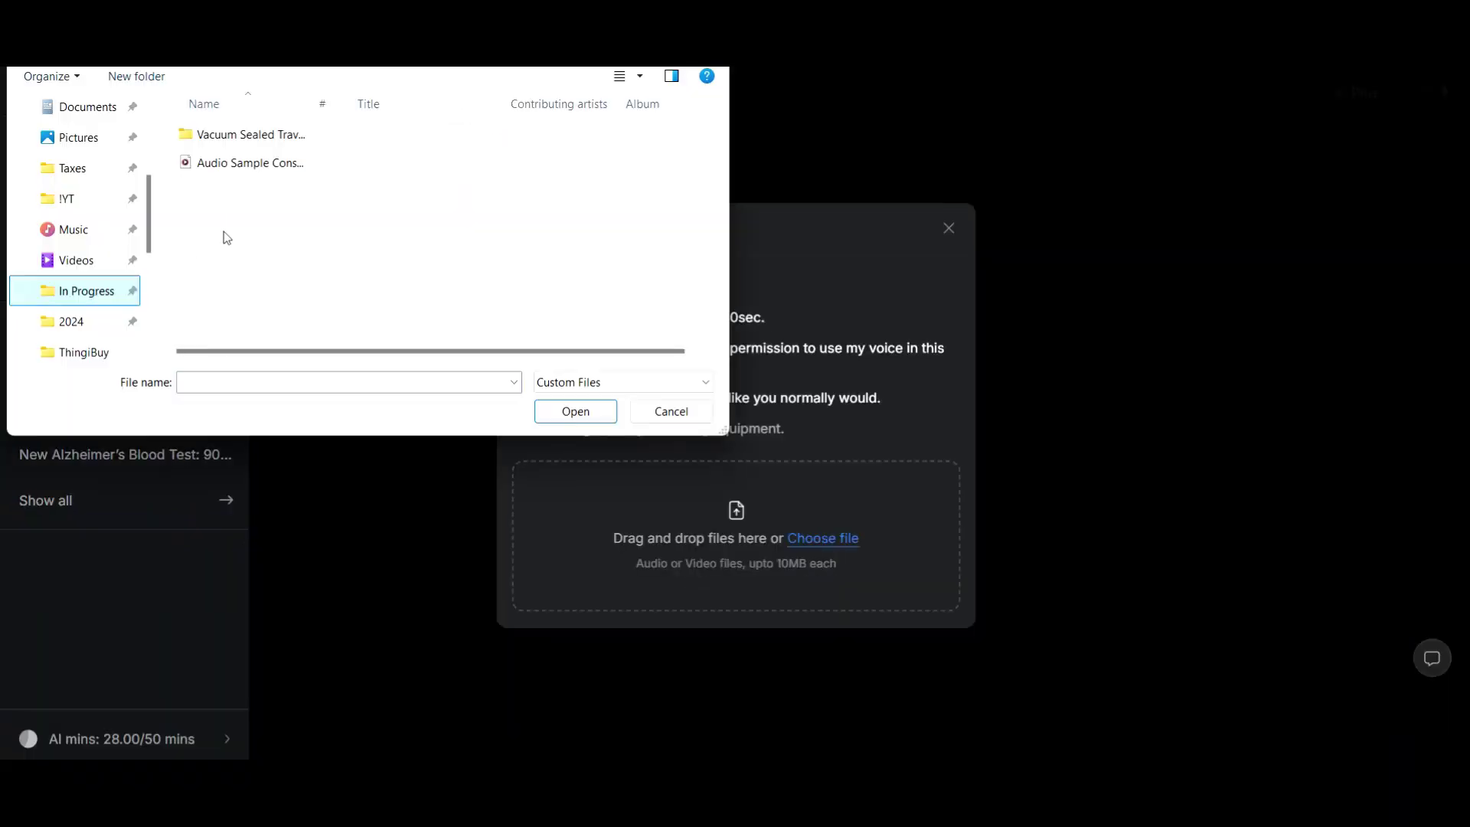
pyautogui.doubleClick(264, 162)
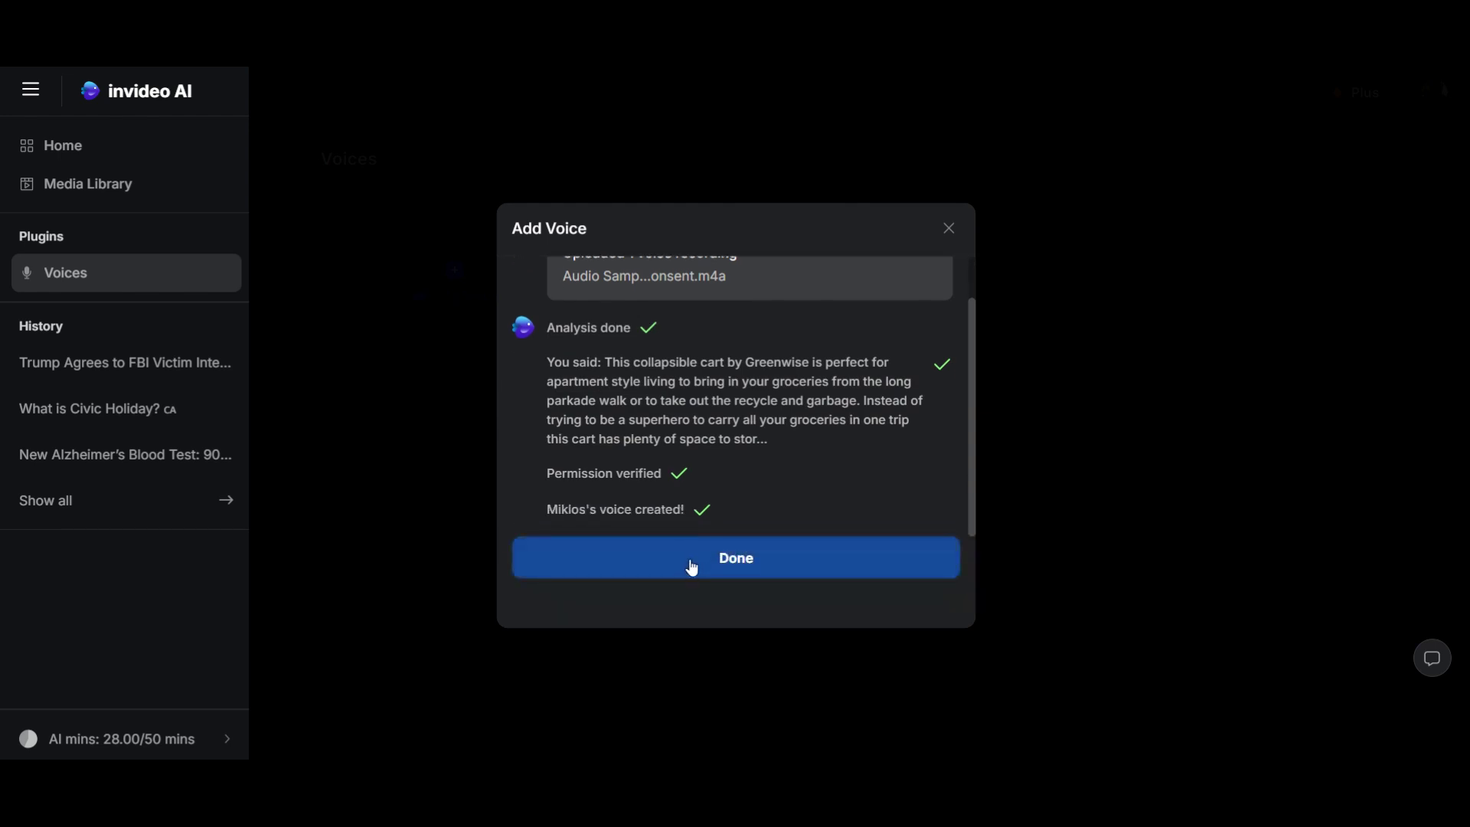
pyautogui.click(691, 566)
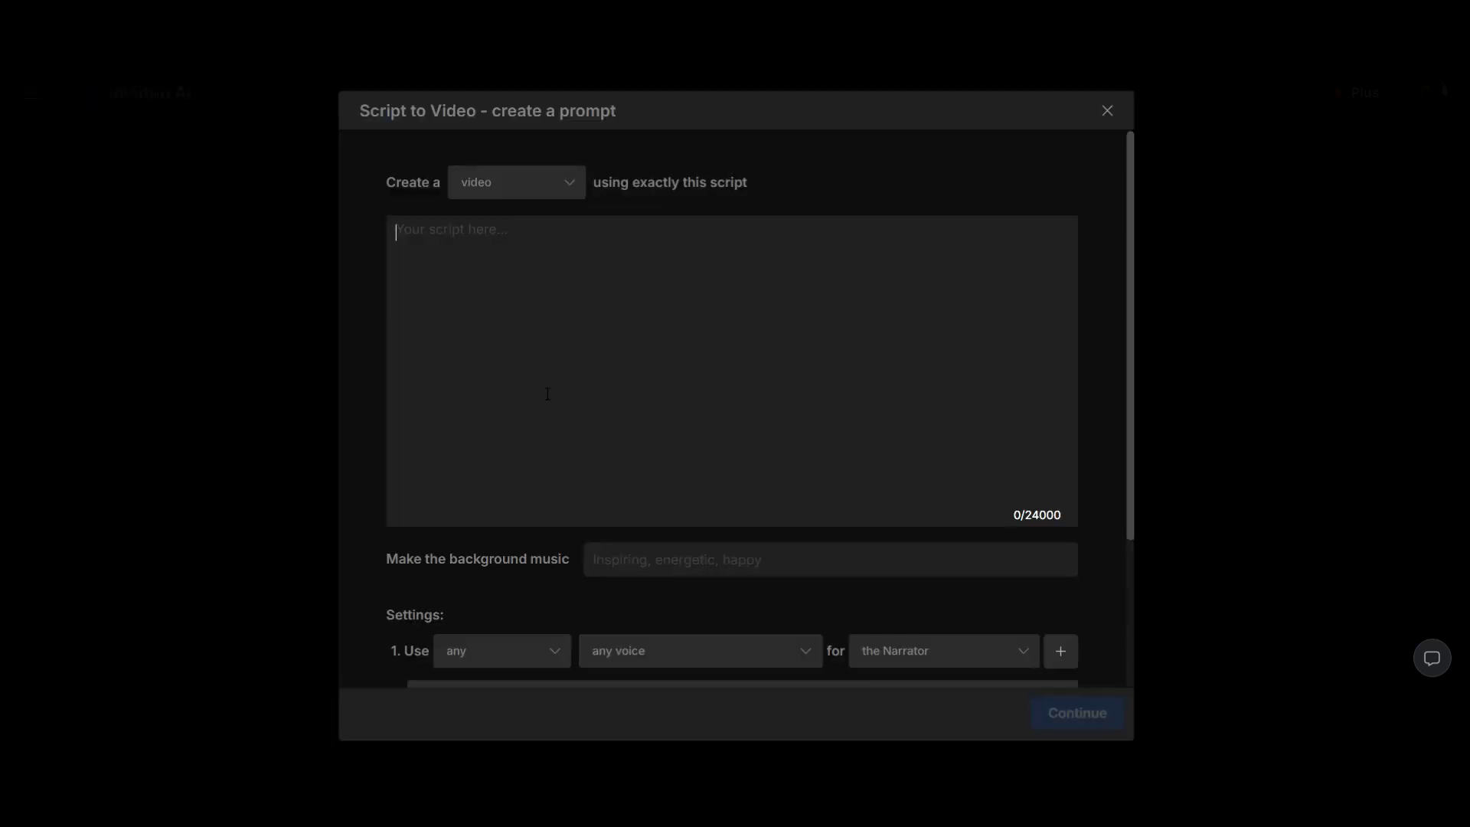
# Begin the script with 'Ever' and scroll down to the video settings.
pyautogui.write('Ever')
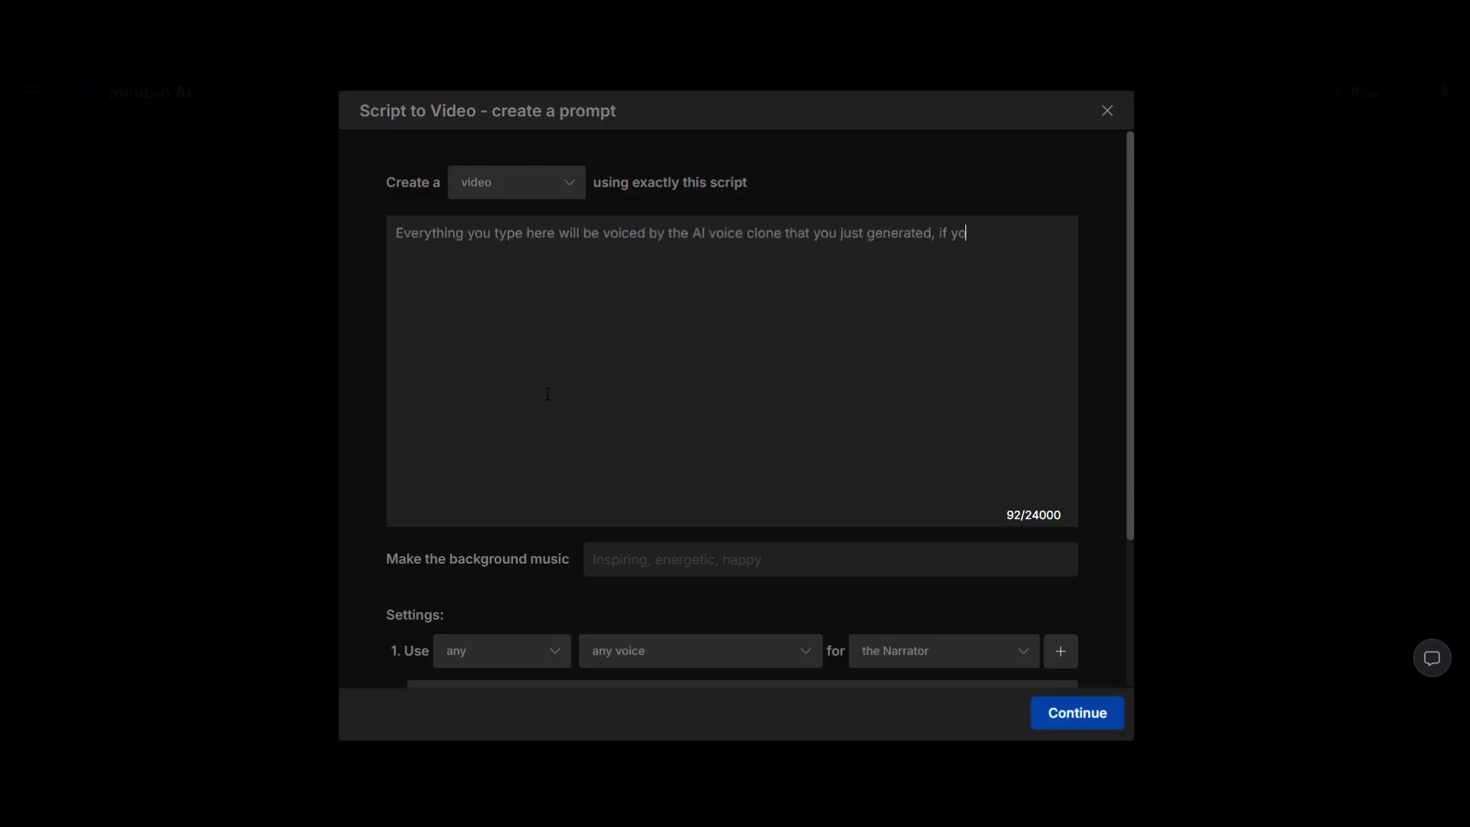
pyautogui.scroll(-2, 919, 460)
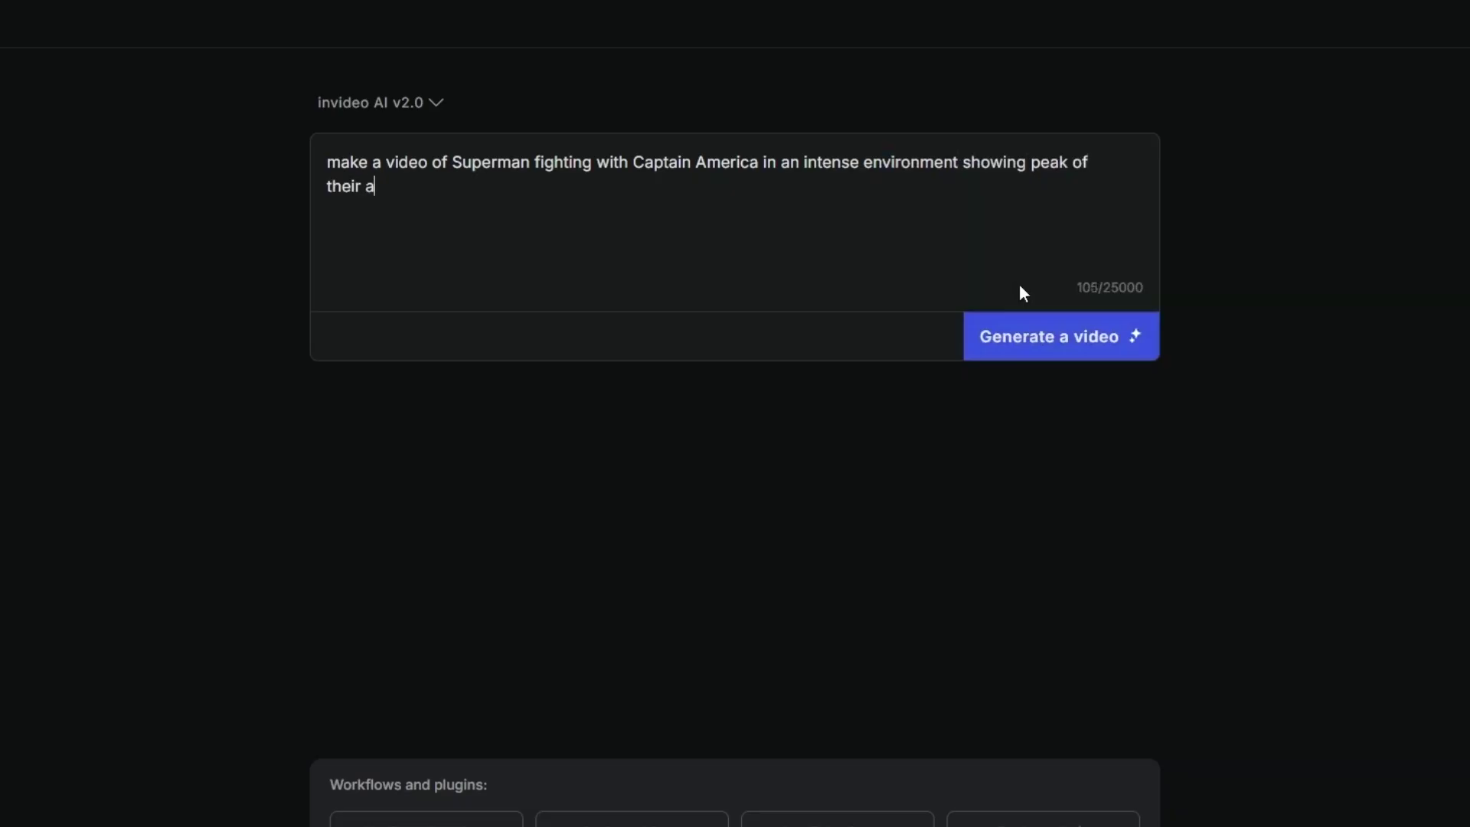
# Correct the word to 'aggression', switch to fully AI-generated media and shorten to 1.0 Minutes.
pyautogui.write('ggressui')
pyautogui.press('BackSpace')
pyautogui.press('BackSpace')
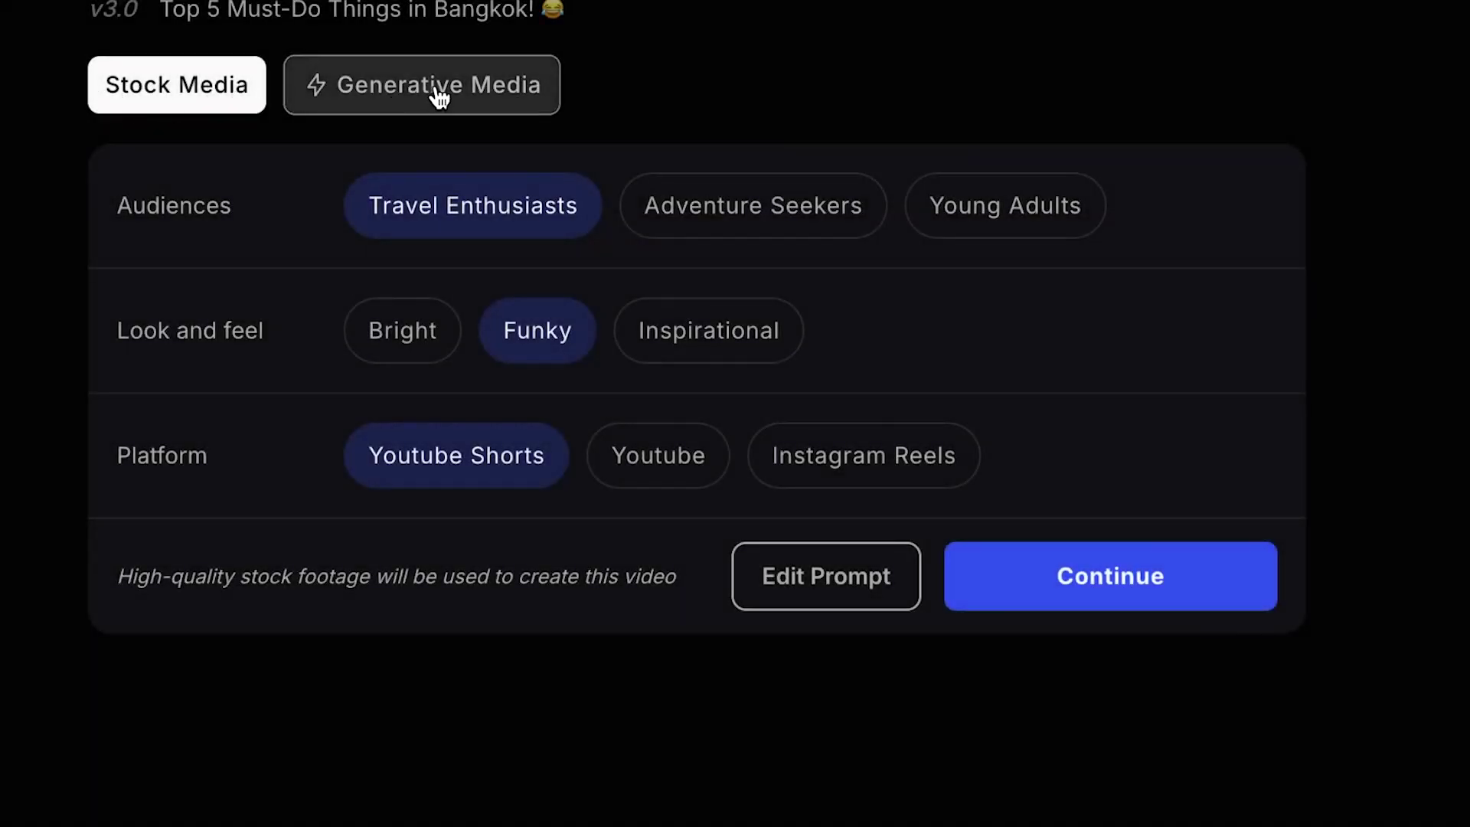
pyautogui.click(439, 93)
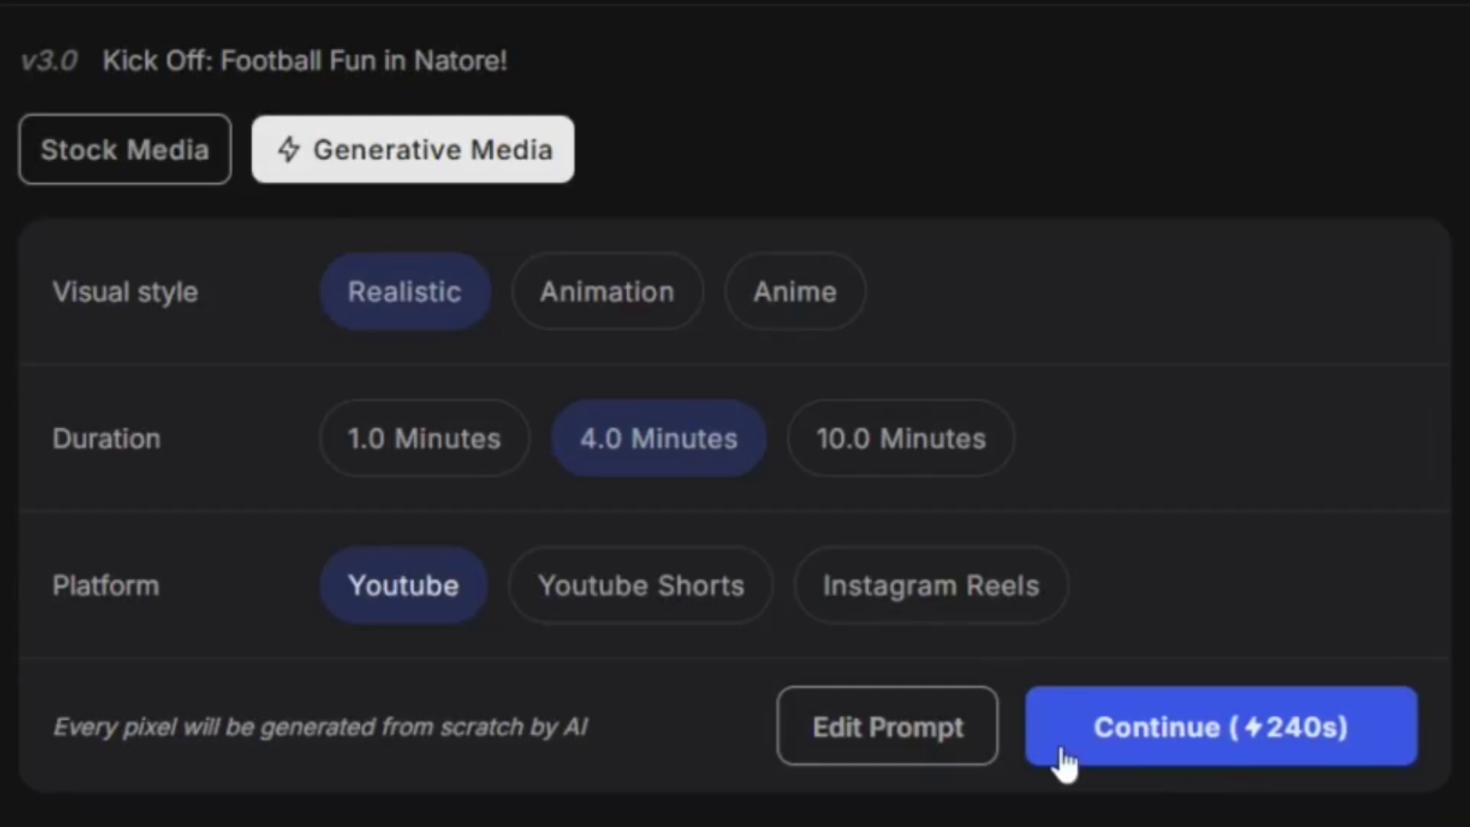
pyautogui.click(496, 452)
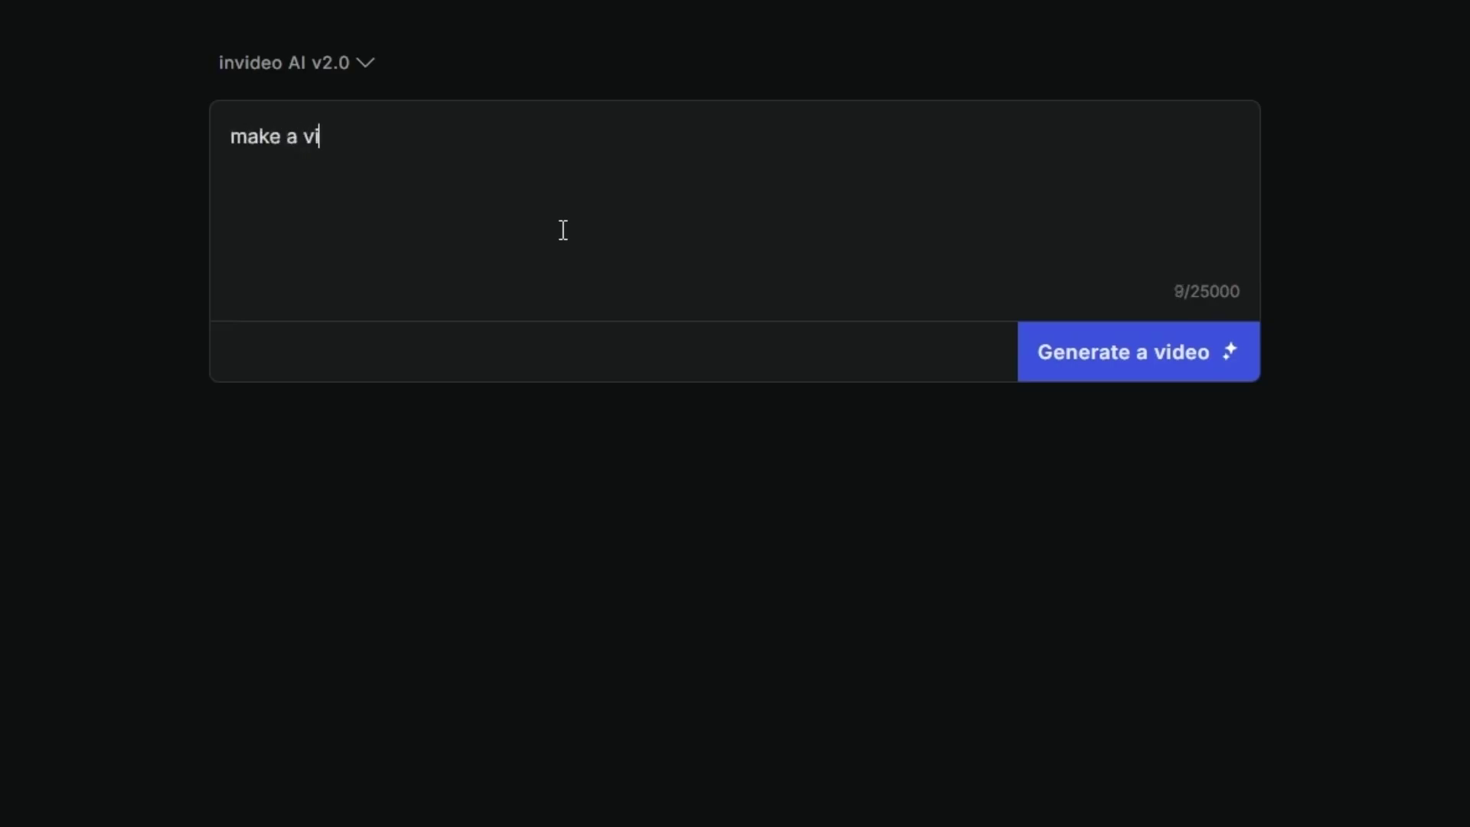
# Write the prompt for Superman fighting Captain America in the v2.0 box.
pyautogui.write('Superman F')
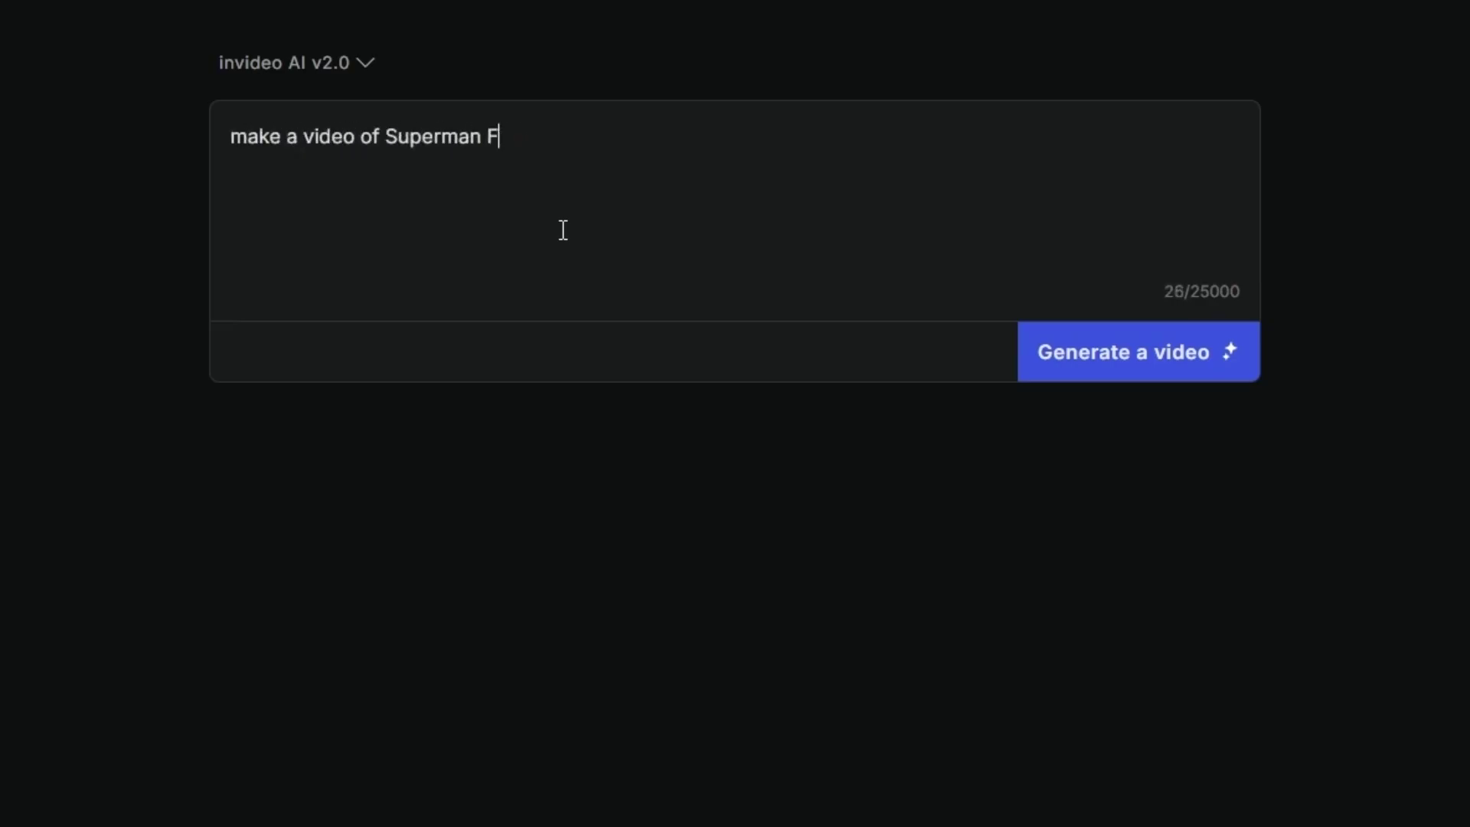
pyautogui.press('BackSpace')
pyautogui.write('fighting a ')
pyautogui.write('Captain America')
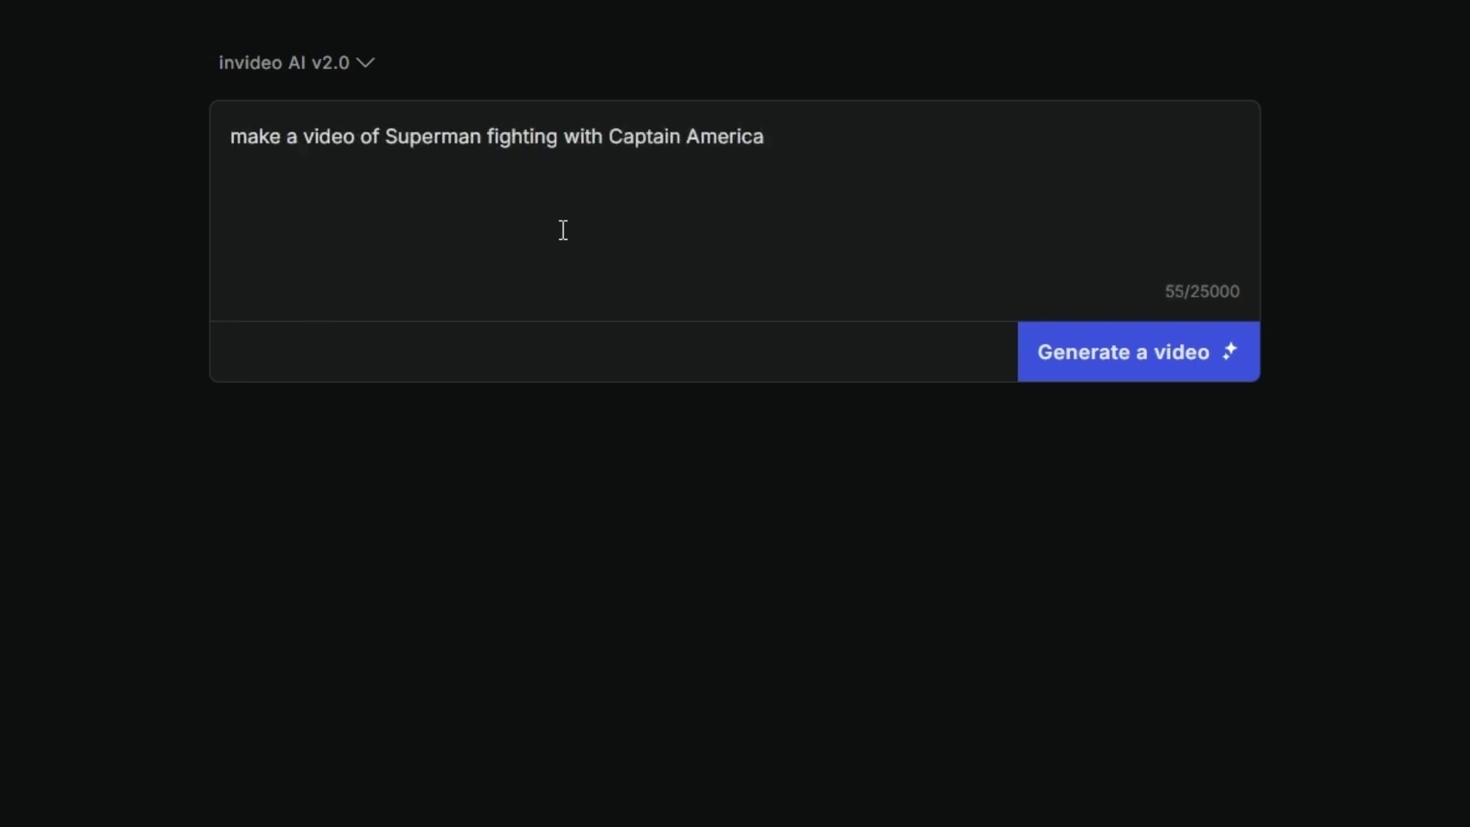
pyautogui.write('se enviornment')
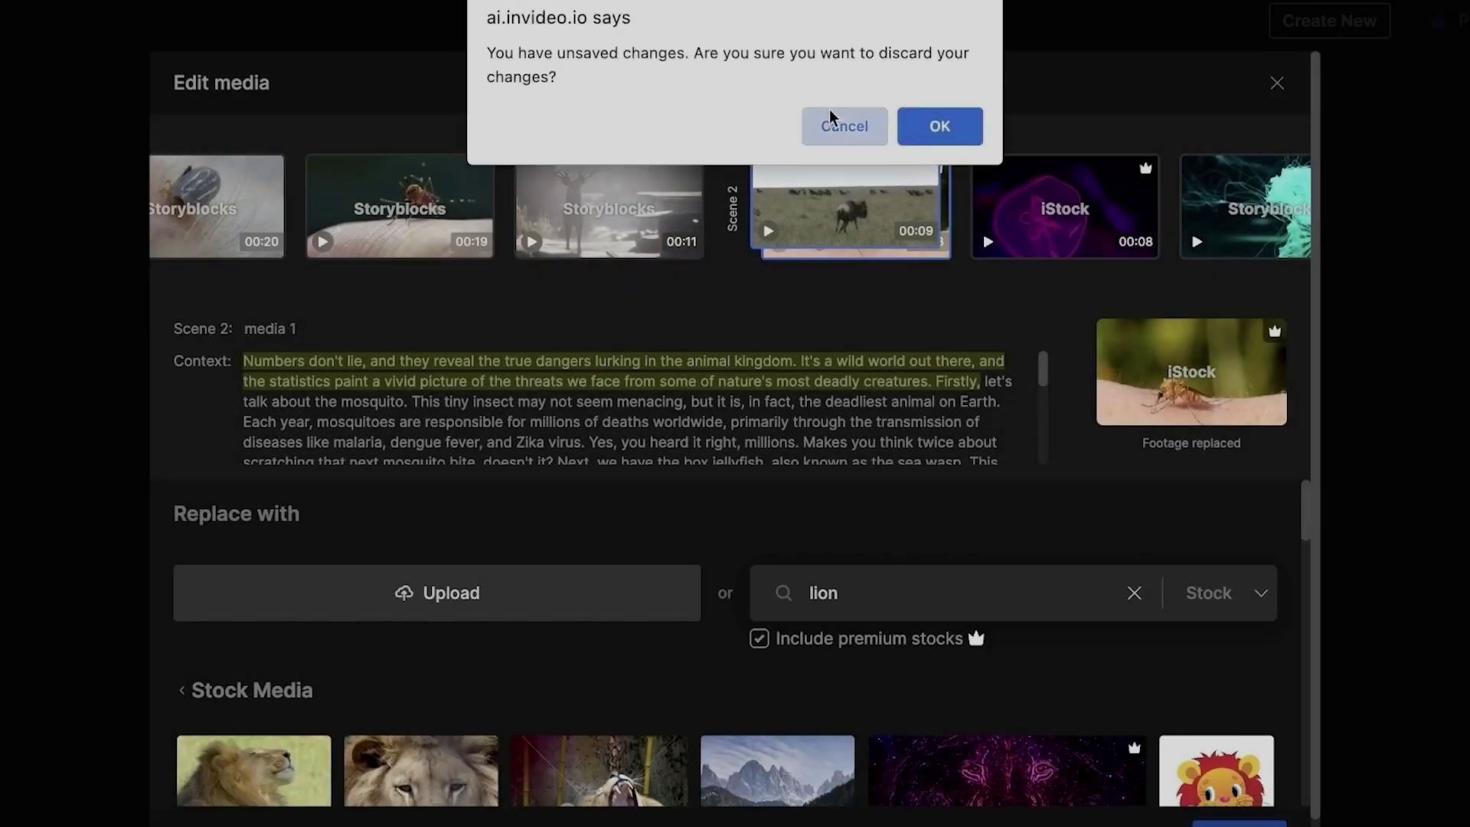
# Keep the unsaved media changes and browse through the lion stock results.
pyautogui.click(843, 121)
pyautogui.scroll(-10, 1289, 581)
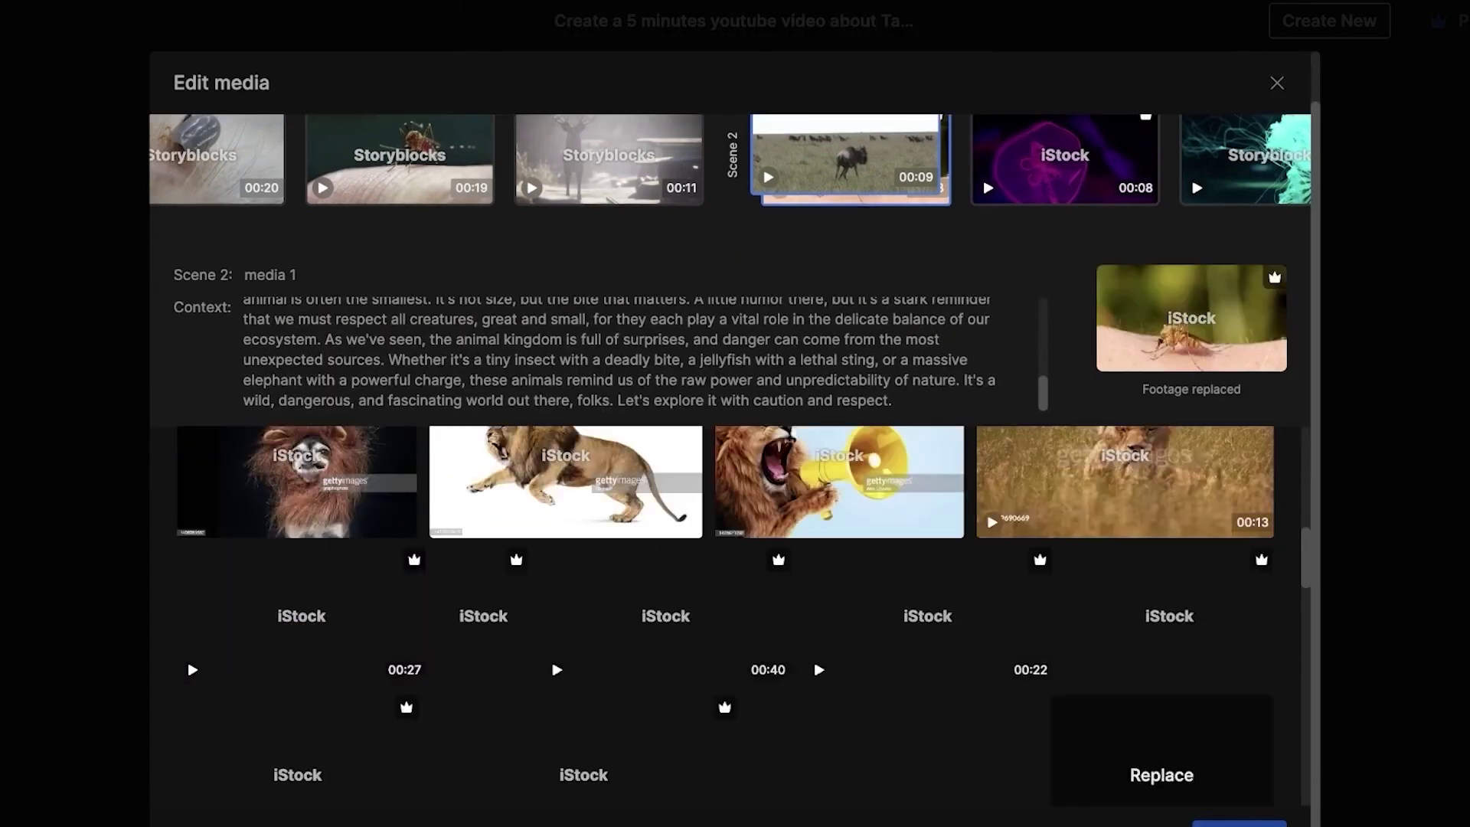
pyautogui.scroll(5, 1042, 387)
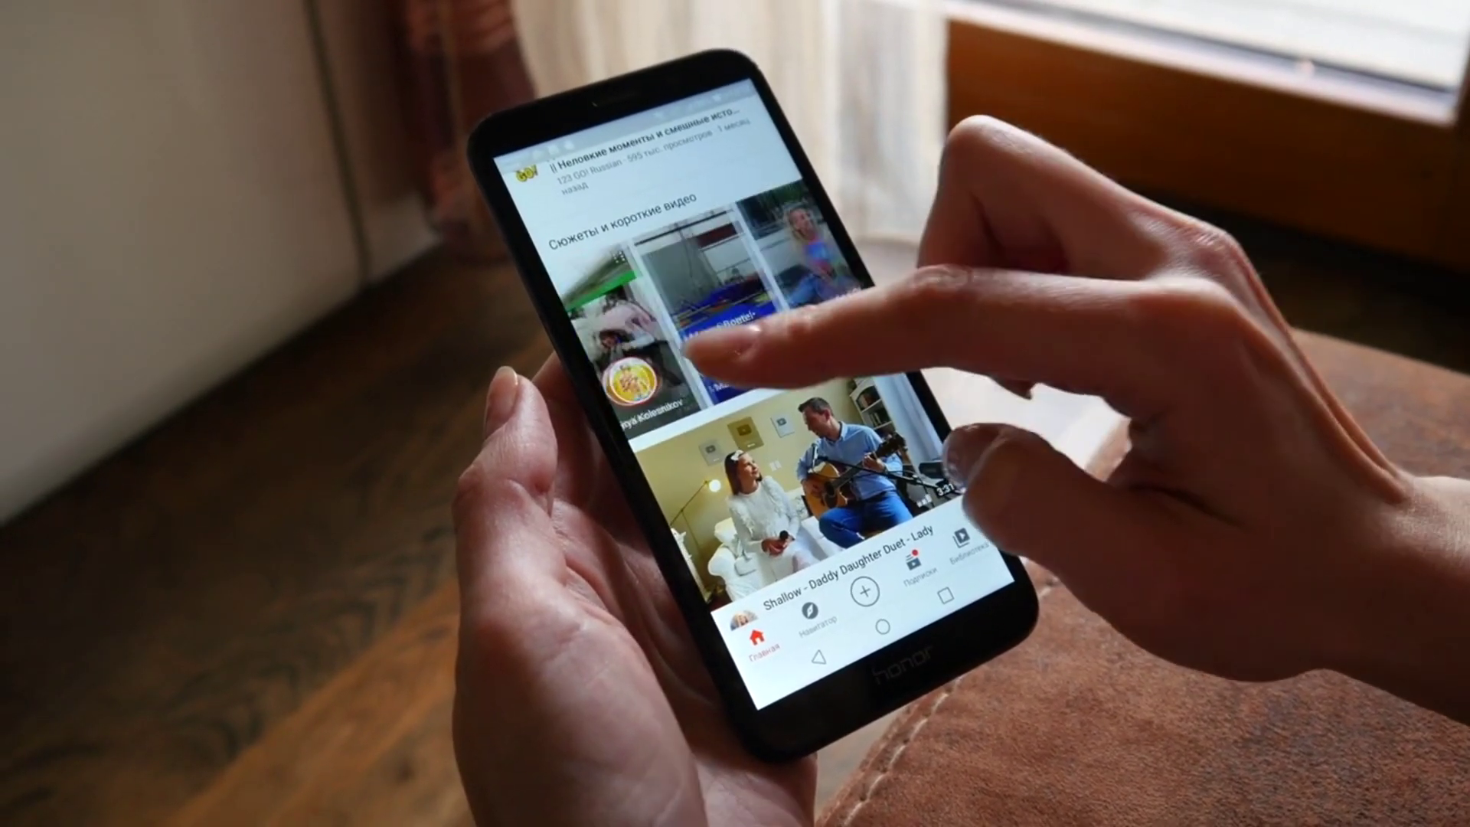
# Enter the phrase 'a man he is' into Google Translate, fixing the typo.
pyautogui.scroll(-5, 781, 321)
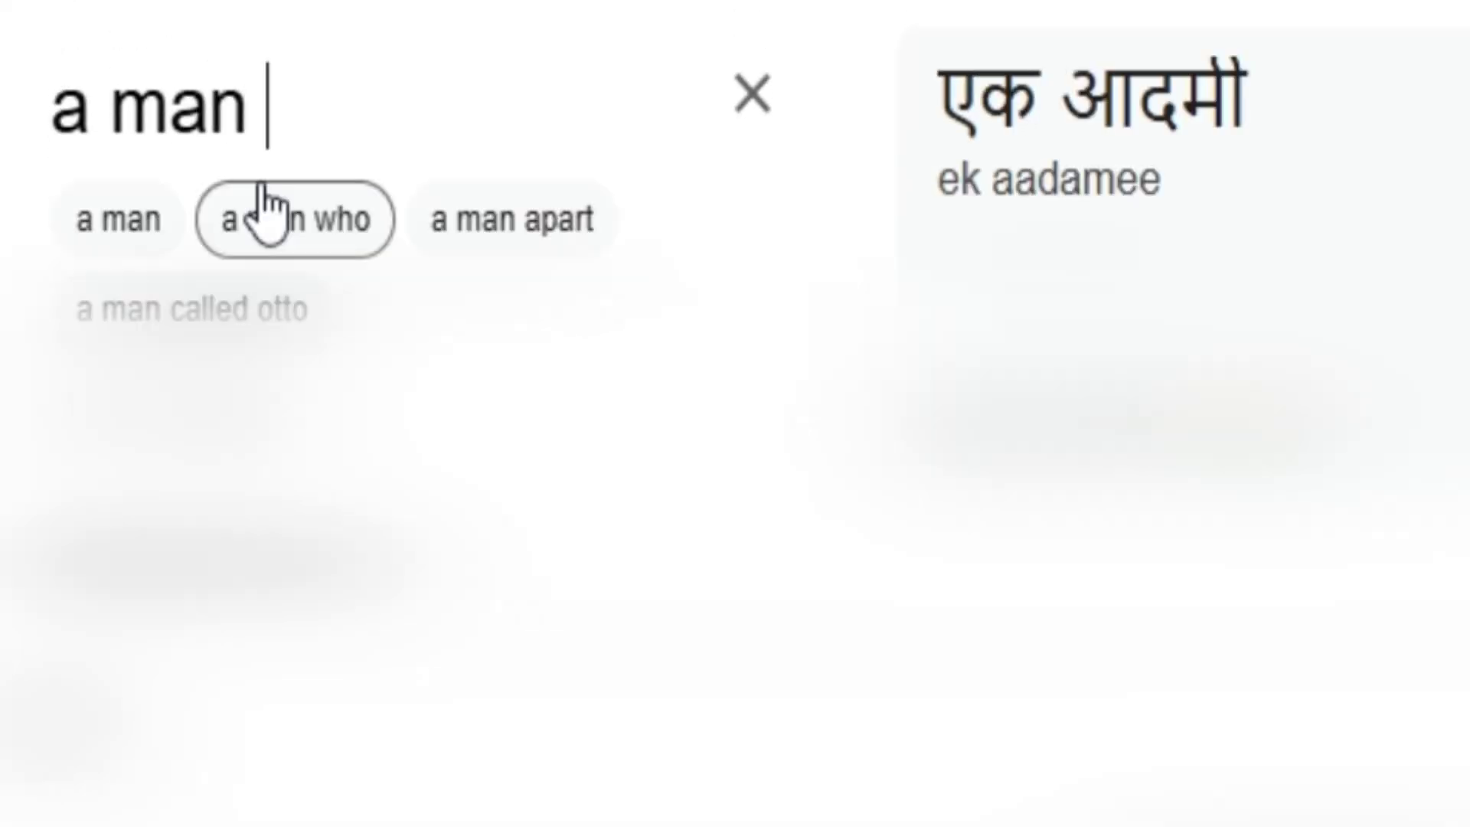
pyautogui.write('he')
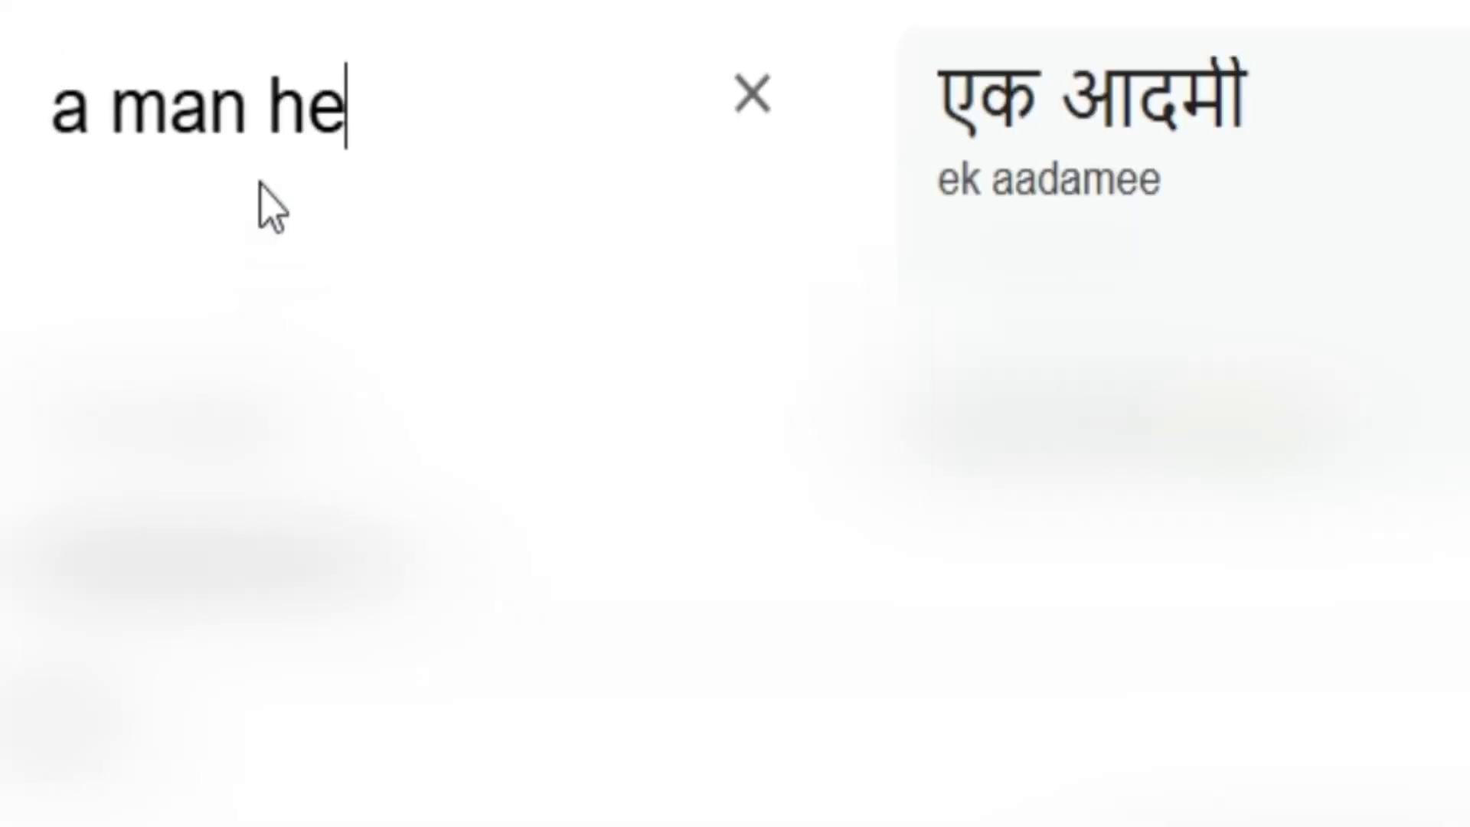
pyautogui.write(' isa')
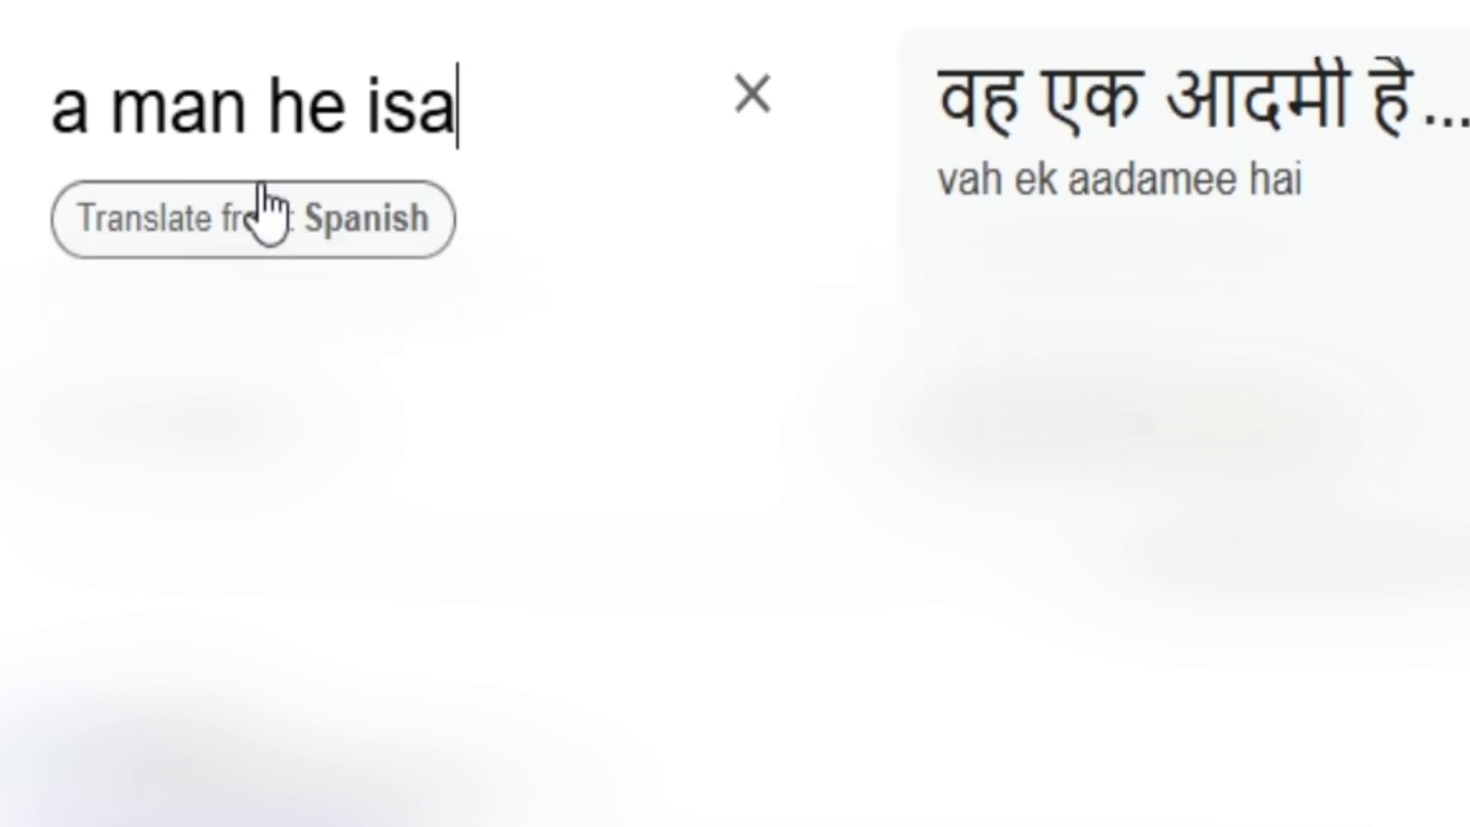
pyautogui.press('BackSpace')
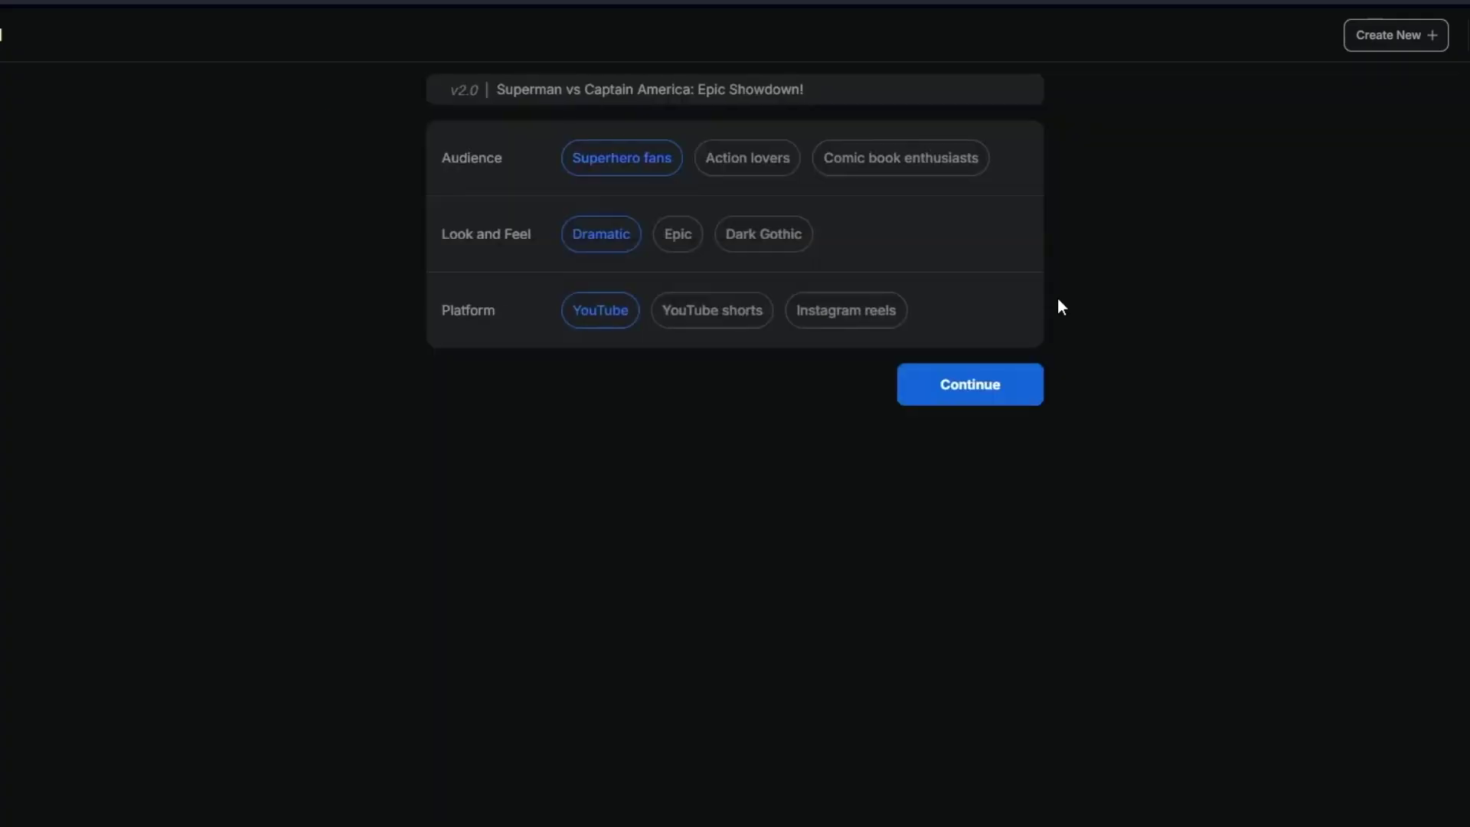
# Confirm the Superhero fans, Dramatic and YouTube settings, then rewind the generated video to 00:31.
pyautogui.click(923, 383)
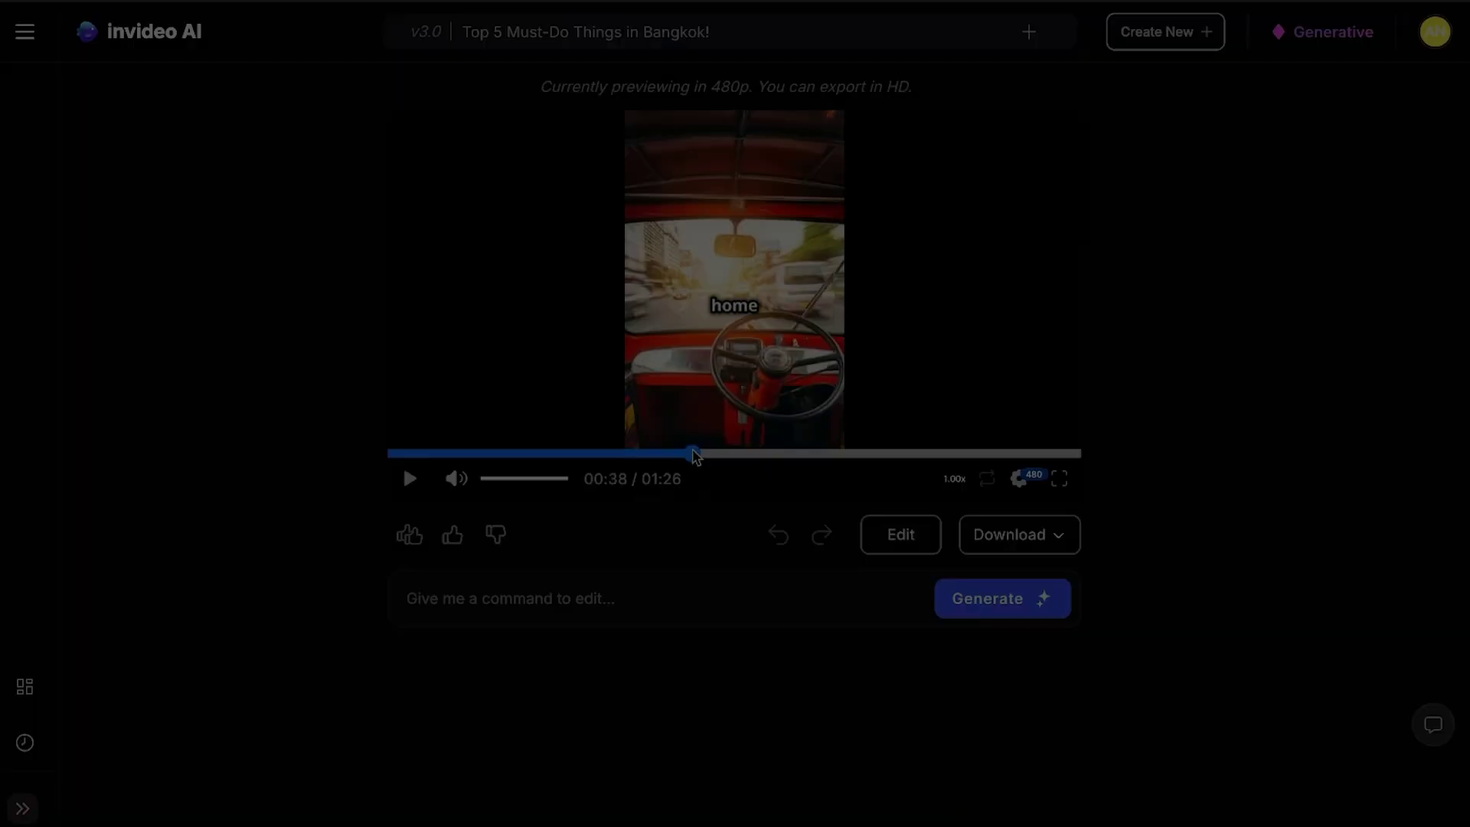
pyautogui.moveTo(694, 456); pyautogui.dragTo(634, 453)
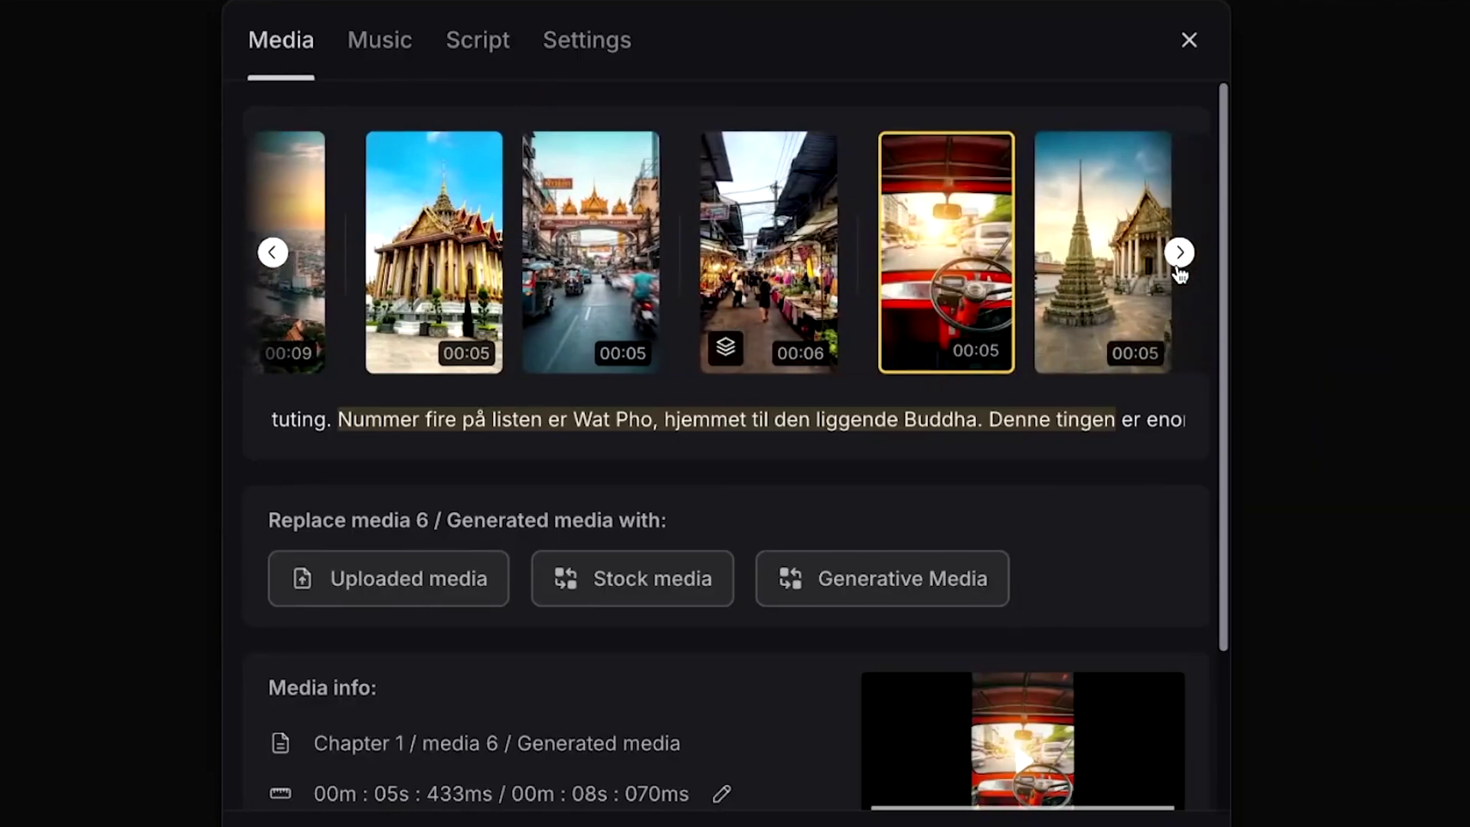
# Advance the media carousel twice and replace the clip with the Grand Palace Bangkok image.
pyautogui.click(1177, 256)
pyautogui.click(1178, 256)
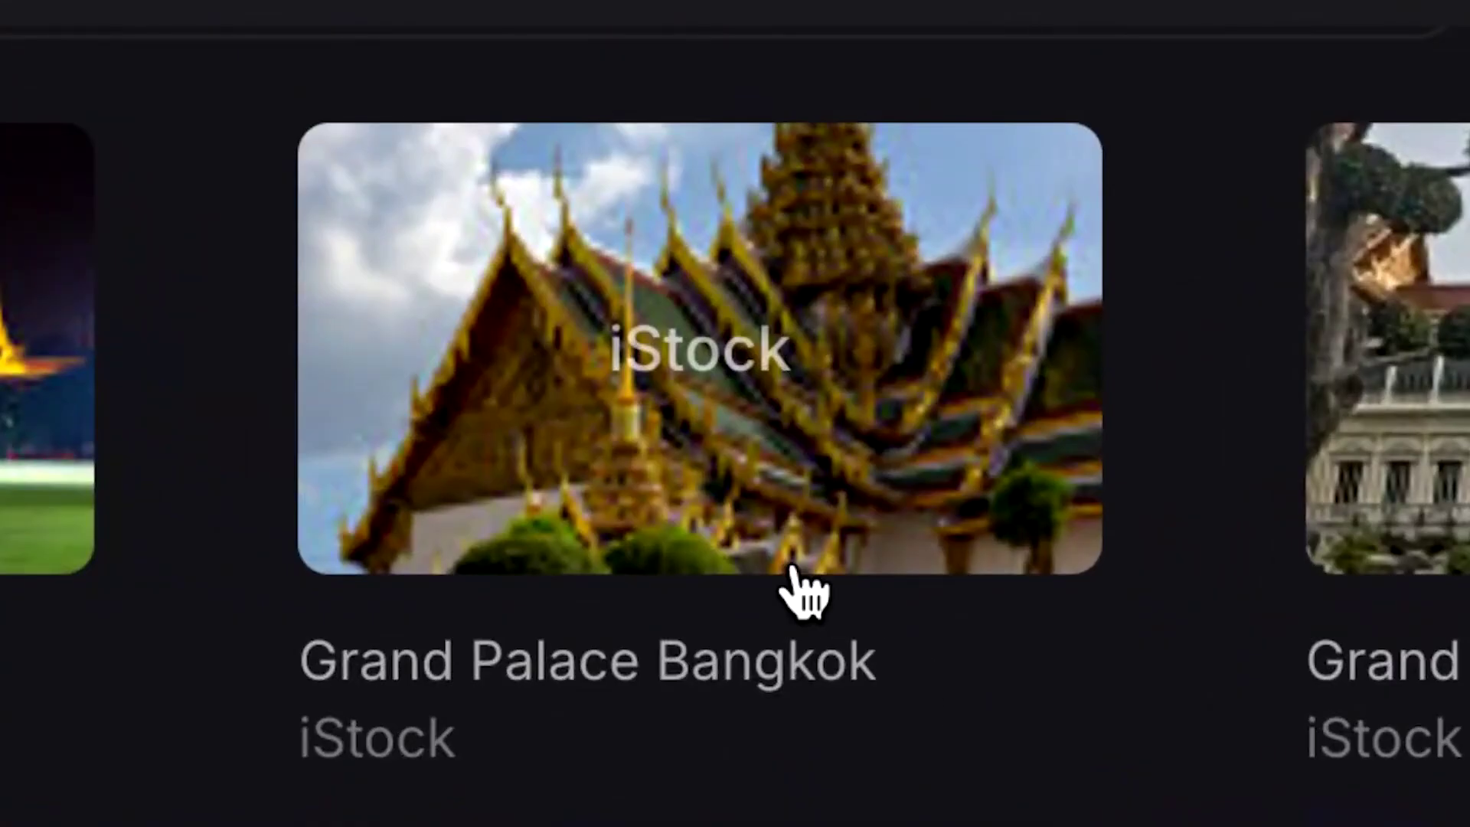
pyautogui.moveTo(774, 523)
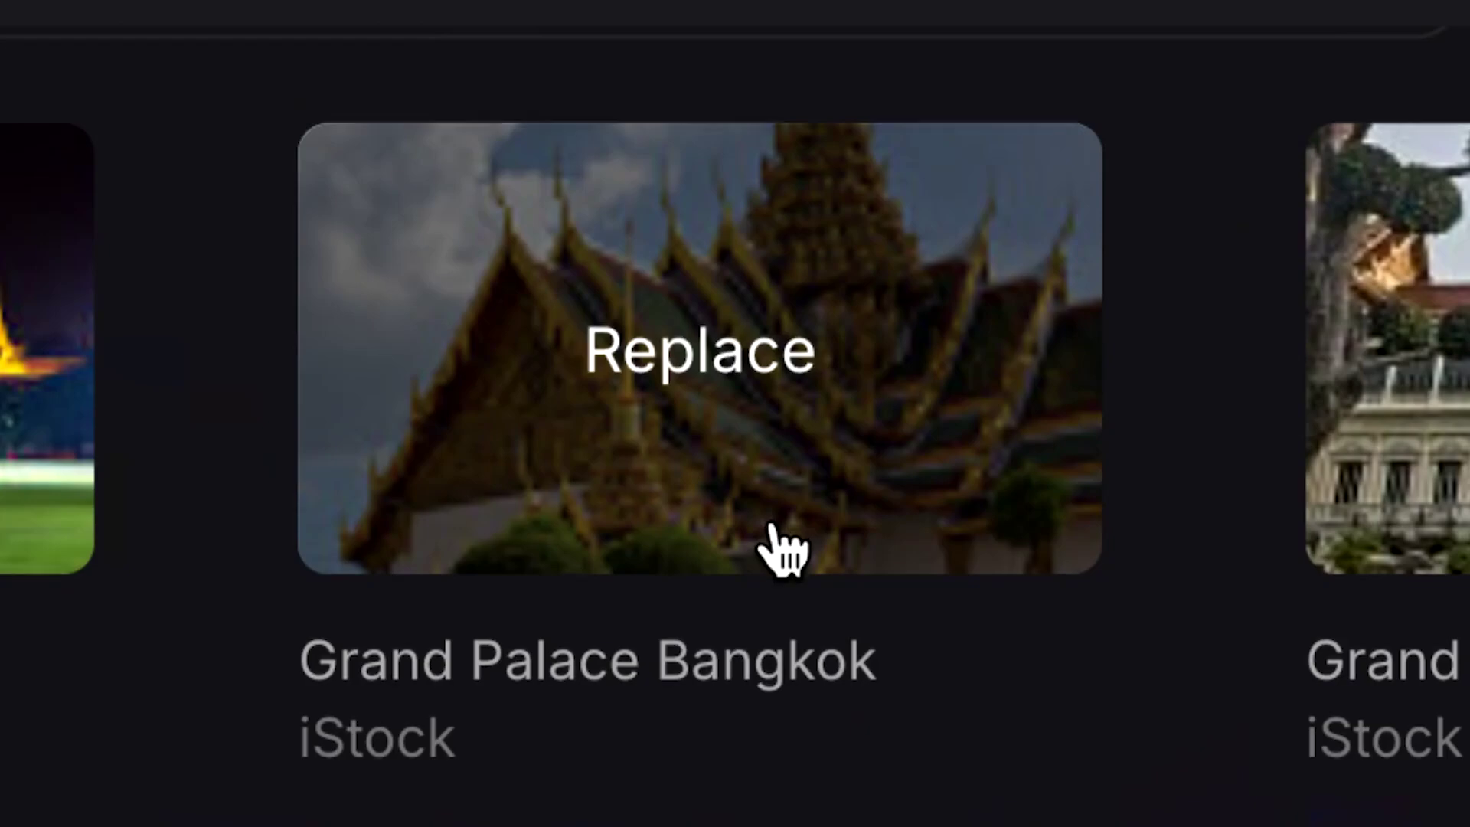
pyautogui.click(775, 528)
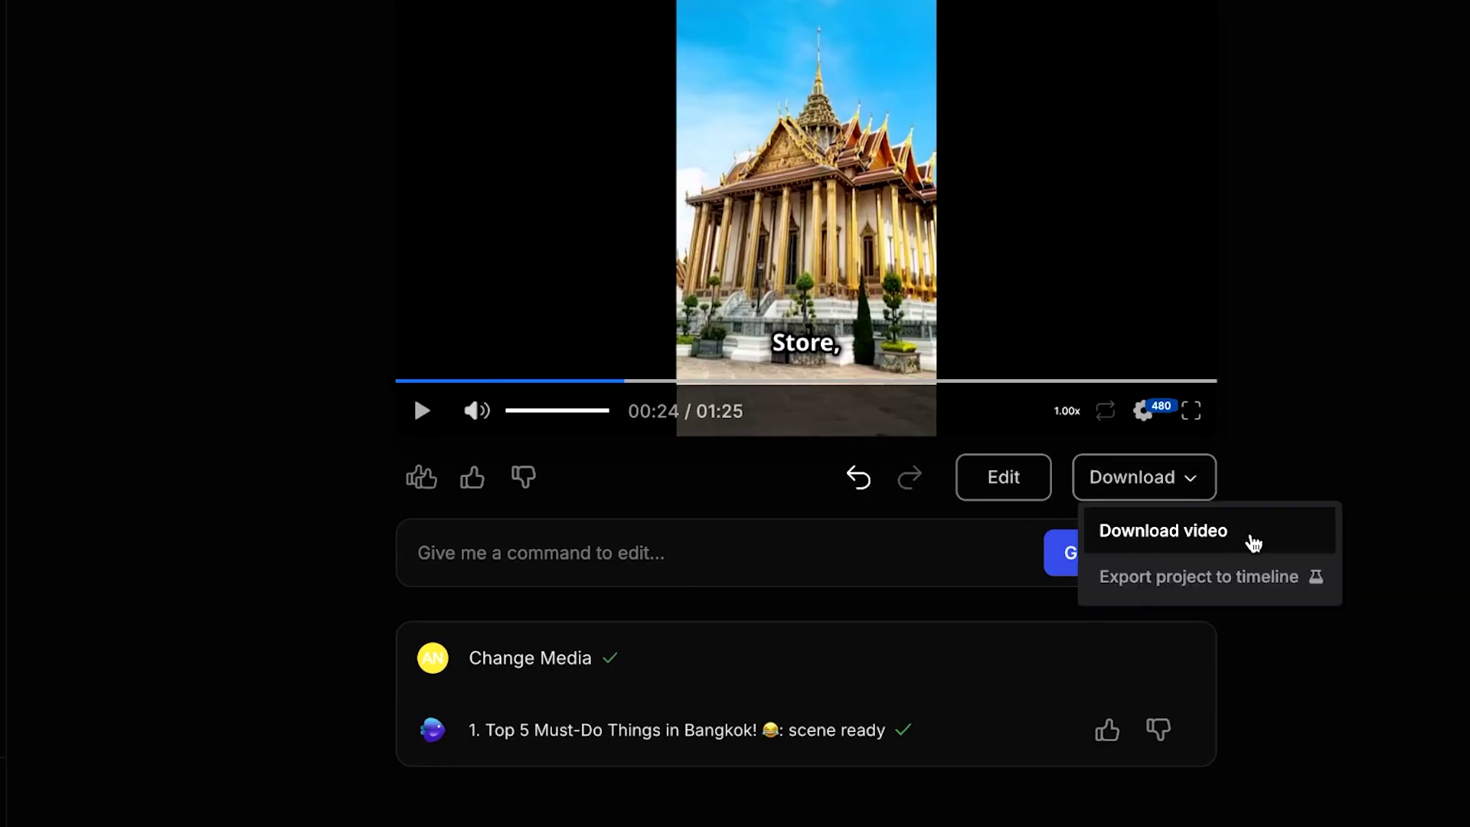
# Jump the preview ahead to 00:43 and start writing an edit command.
pyautogui.click(1254, 540)
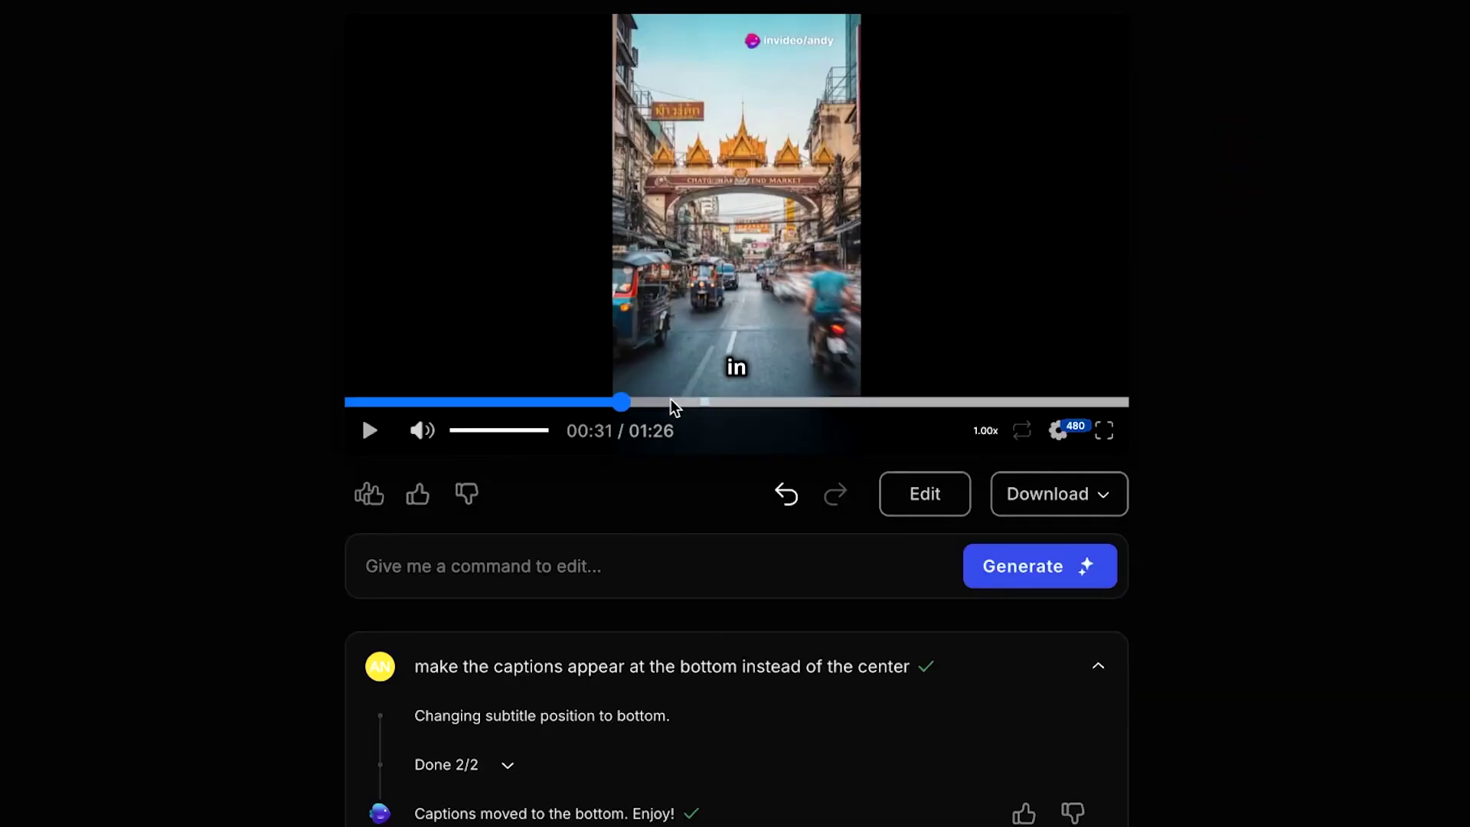
pyautogui.moveTo(673, 403); pyautogui.dragTo(762, 405)
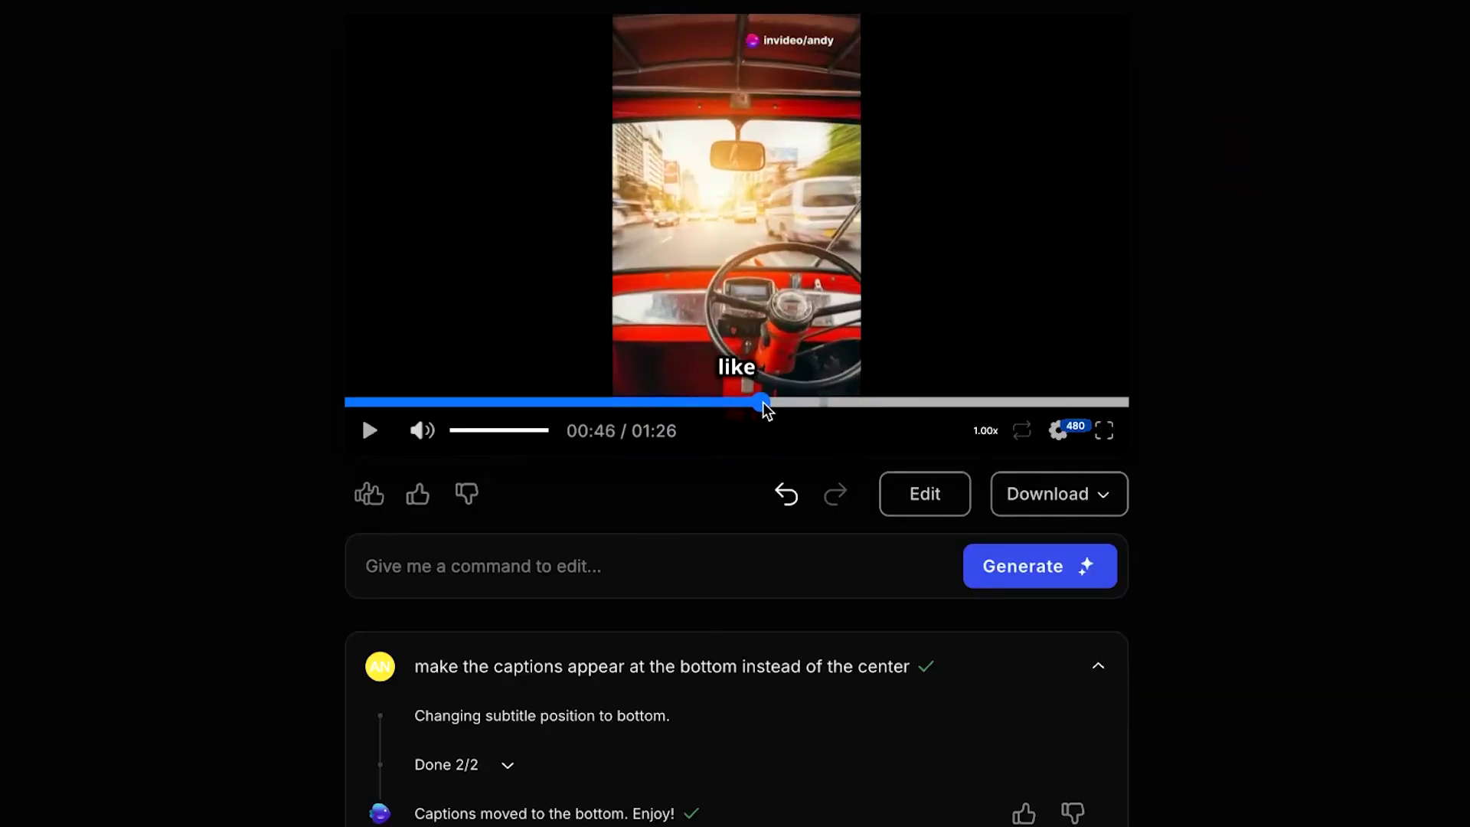
pyautogui.click(391, 572)
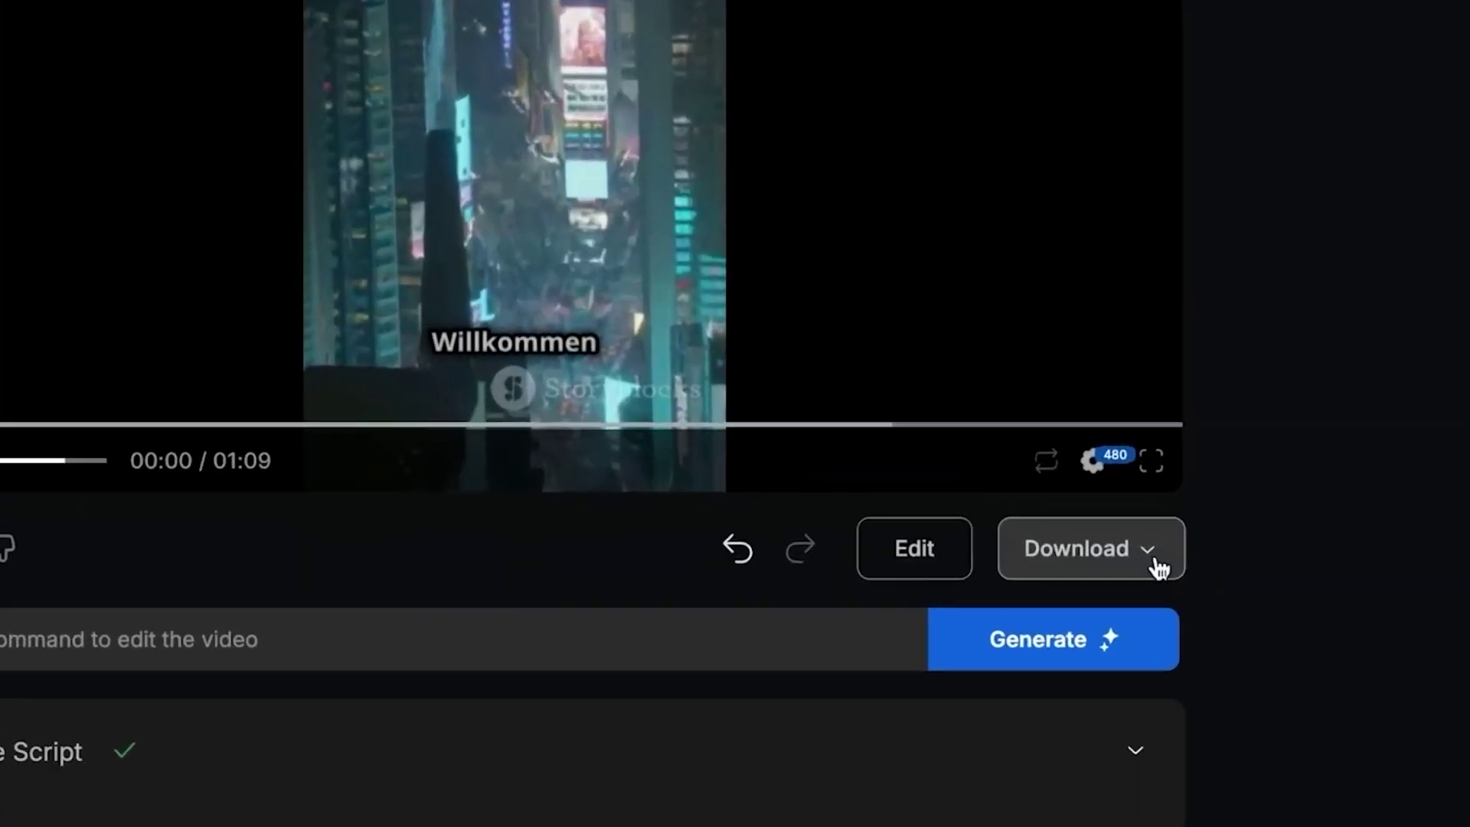
# Open the project's Download settings and change the watermark option for the export.
pyautogui.click(1155, 568)
pyautogui.click(807, 433)
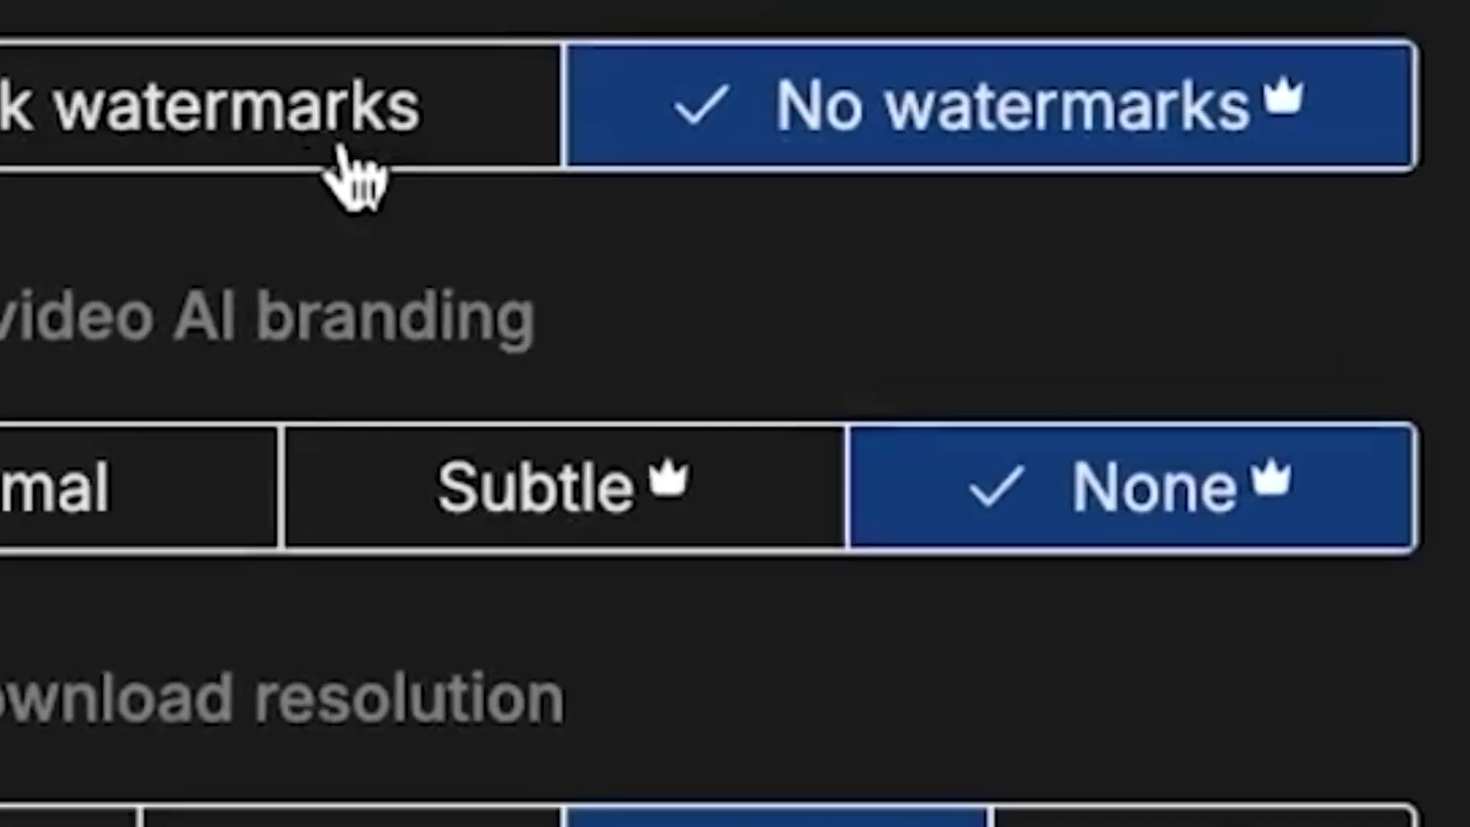
pyautogui.click(343, 150)
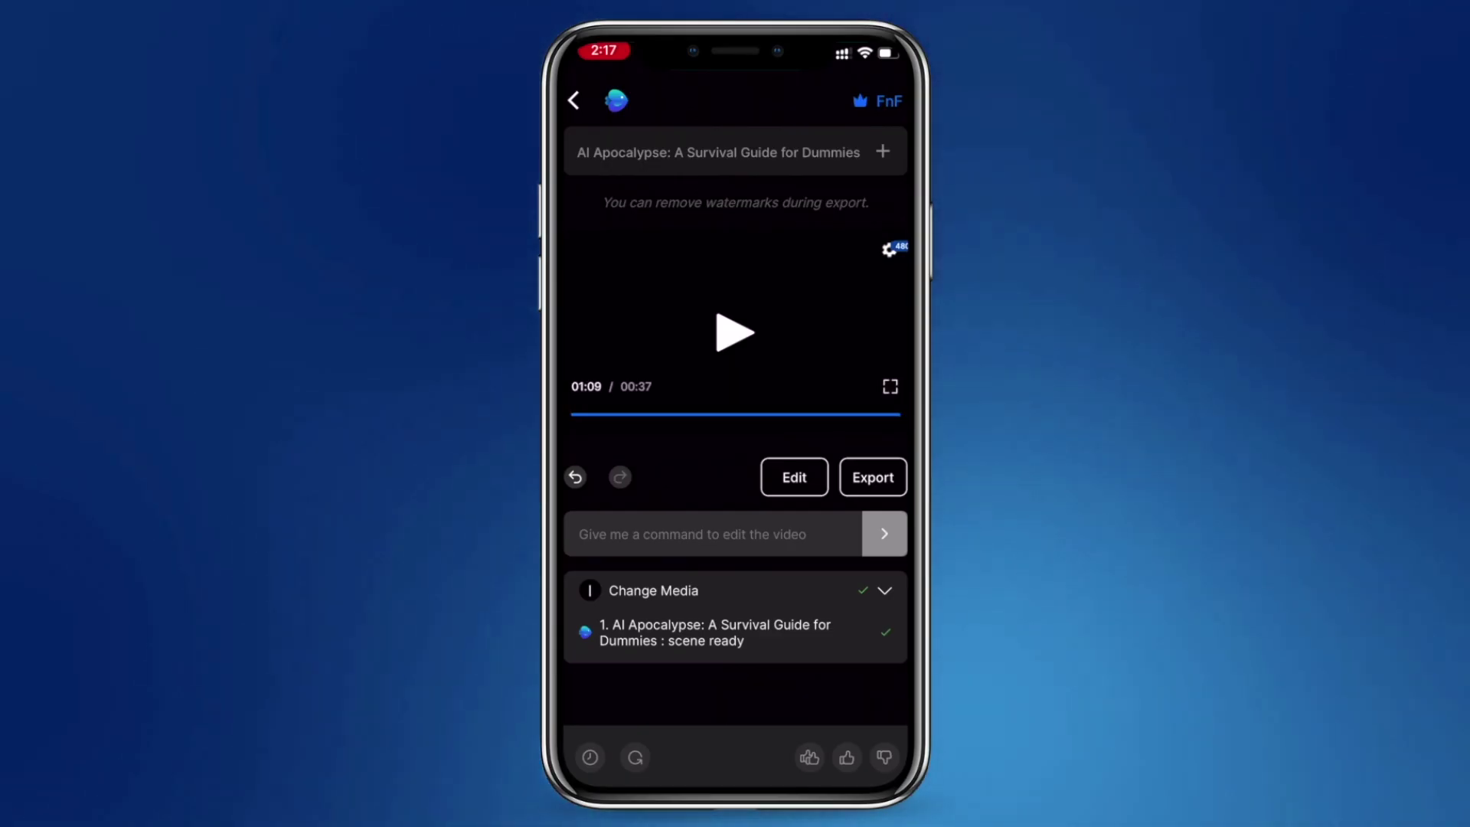
# Open the export settings for the AI Apocalypse: A Survival Guide for Dummies video.
pyautogui.click(873, 477)
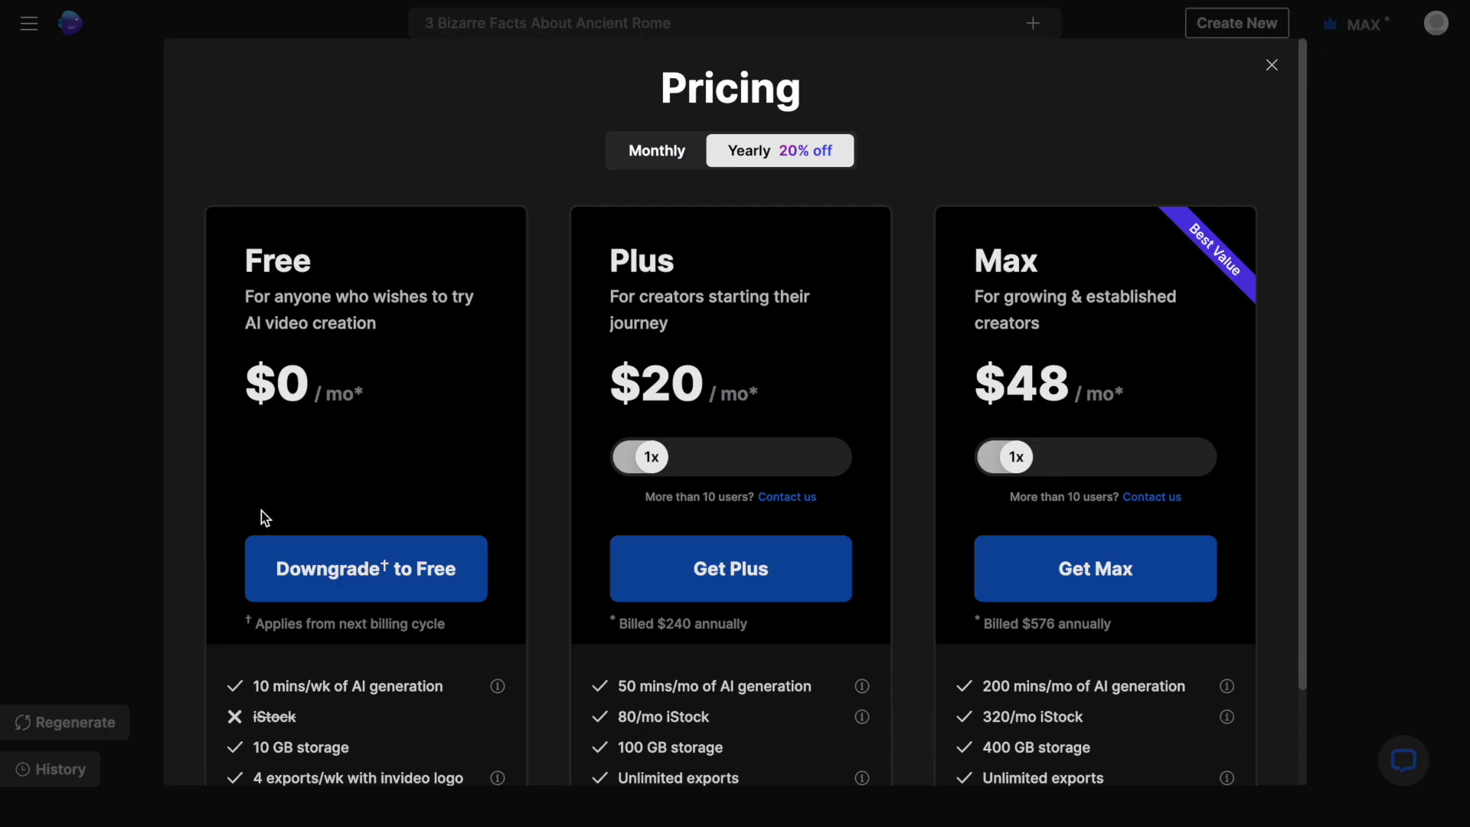
pyautogui.scroll(-2, 270, 490)
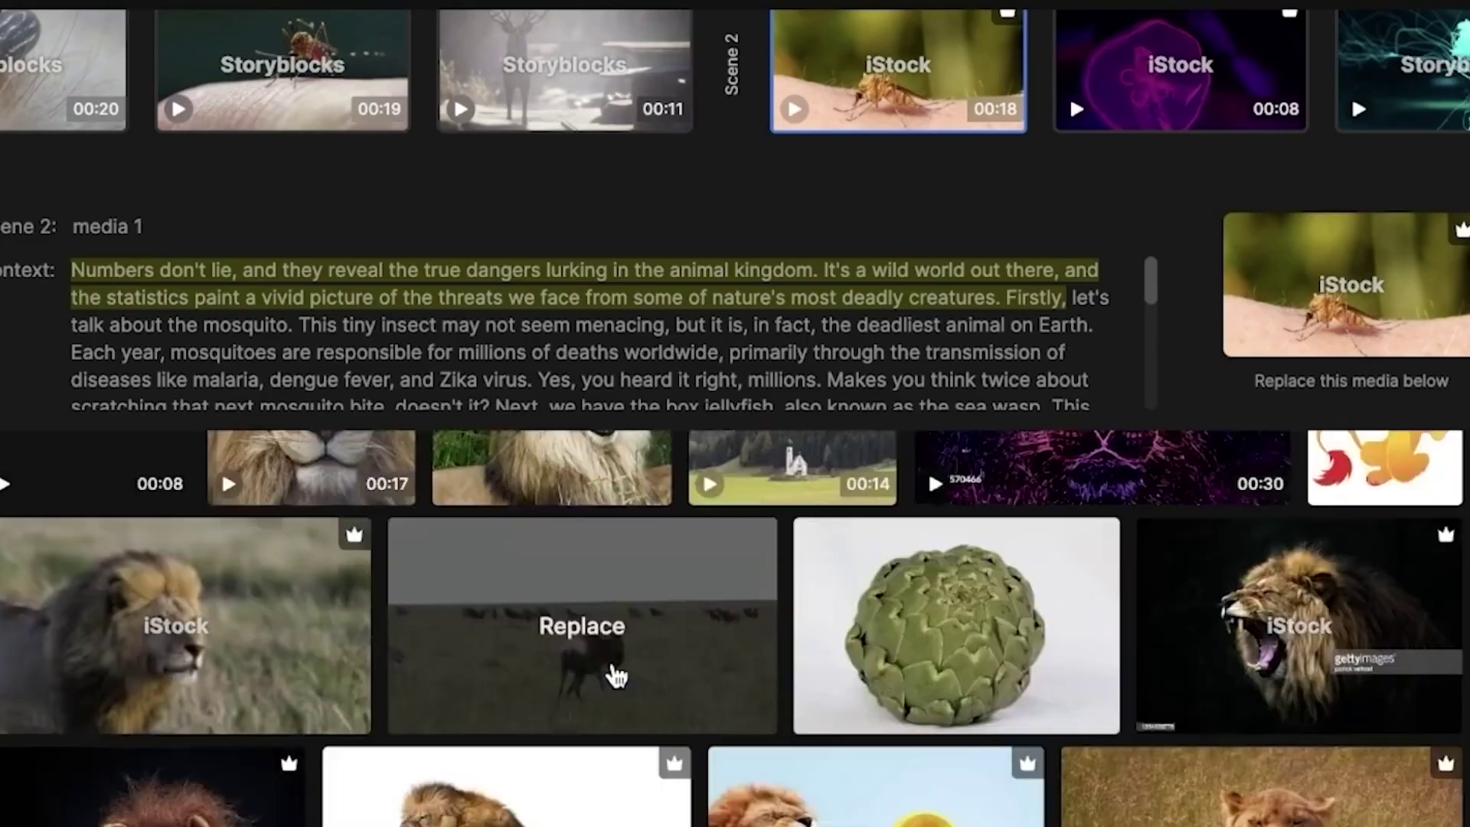
# Replace Scene 2's mosquito clip with a lion stock clip from the search results.
pyautogui.moveTo(597, 680)
pyautogui.scroll(1, 596, 681)
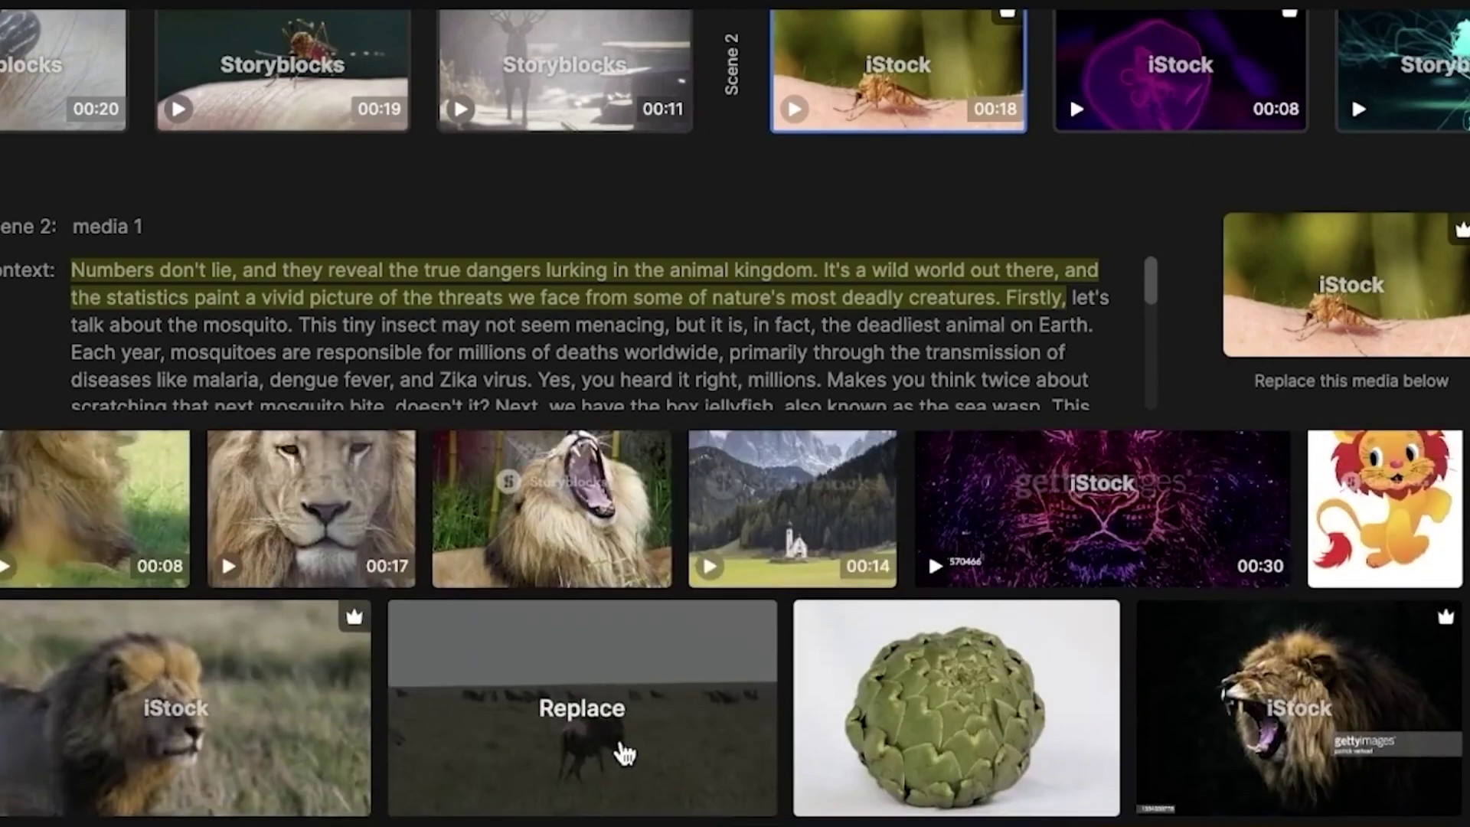
pyautogui.click(624, 755)
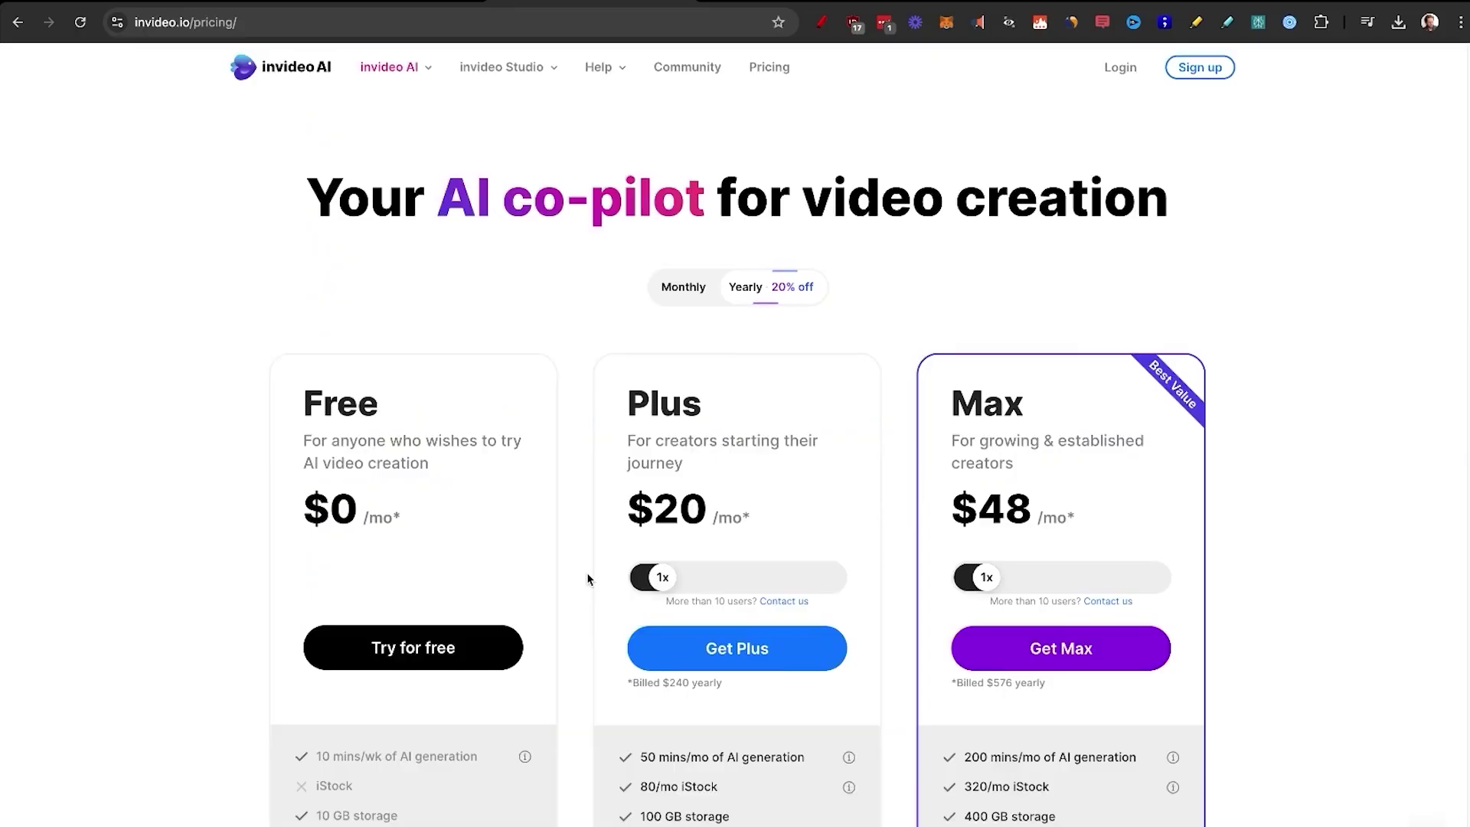
pyautogui.scroll(-3, 588, 578)
pyautogui.scroll(-1, 587, 578)
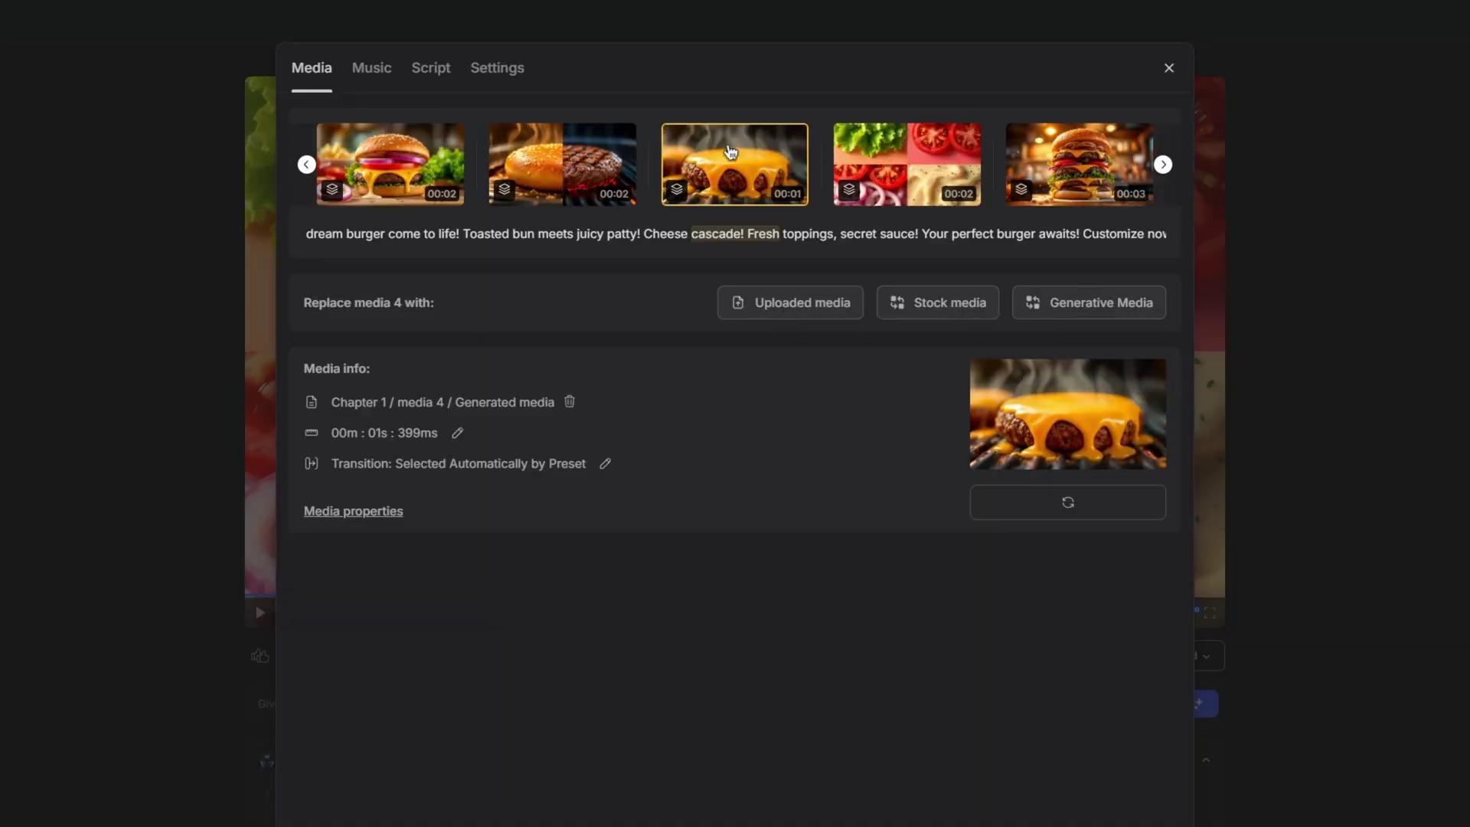
# Start generating new media to replace Chapter 1's melted-cheese patty clip (media 4).
pyautogui.click(1100, 317)
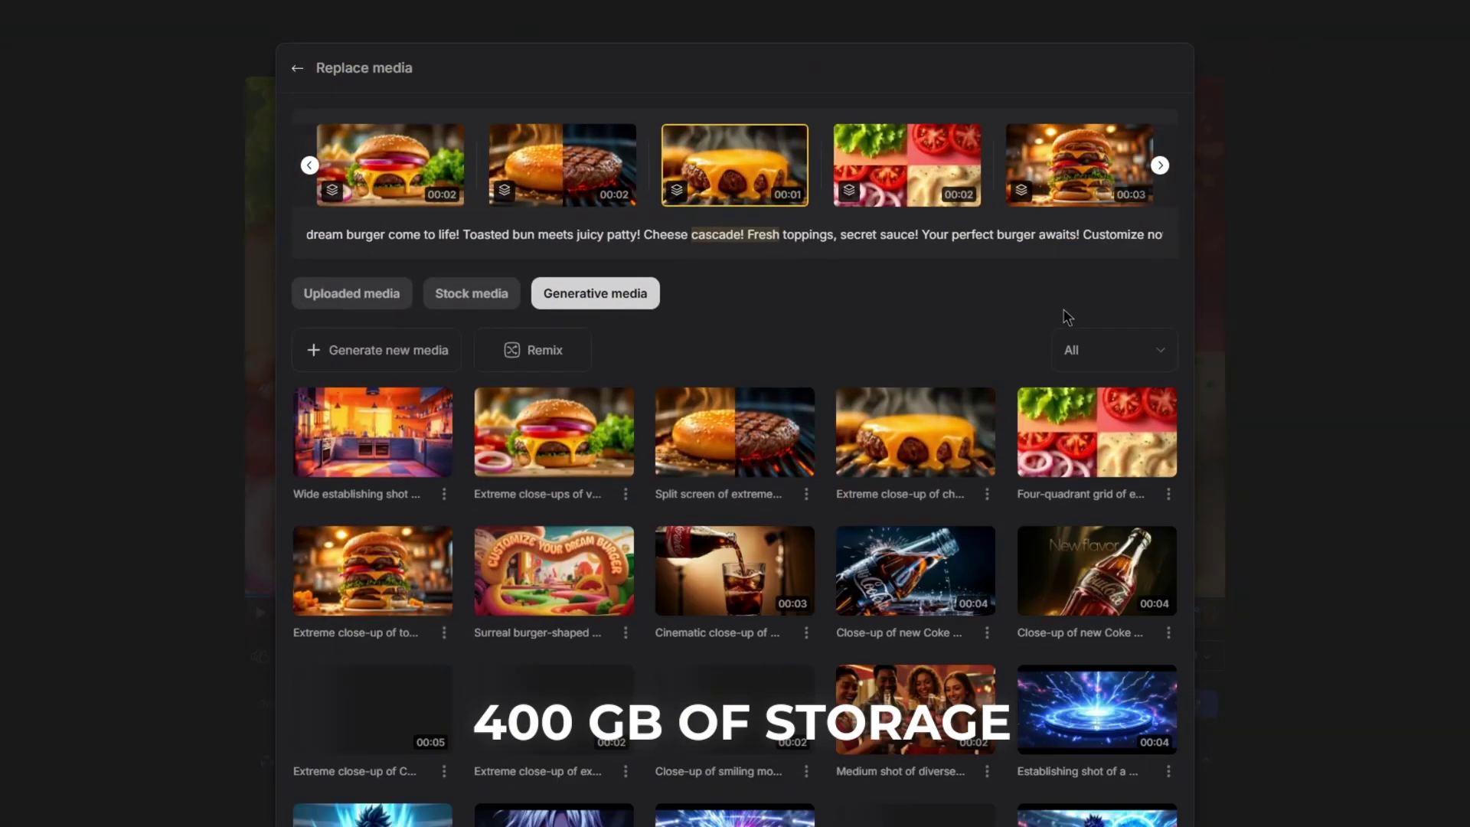
pyautogui.click(384, 358)
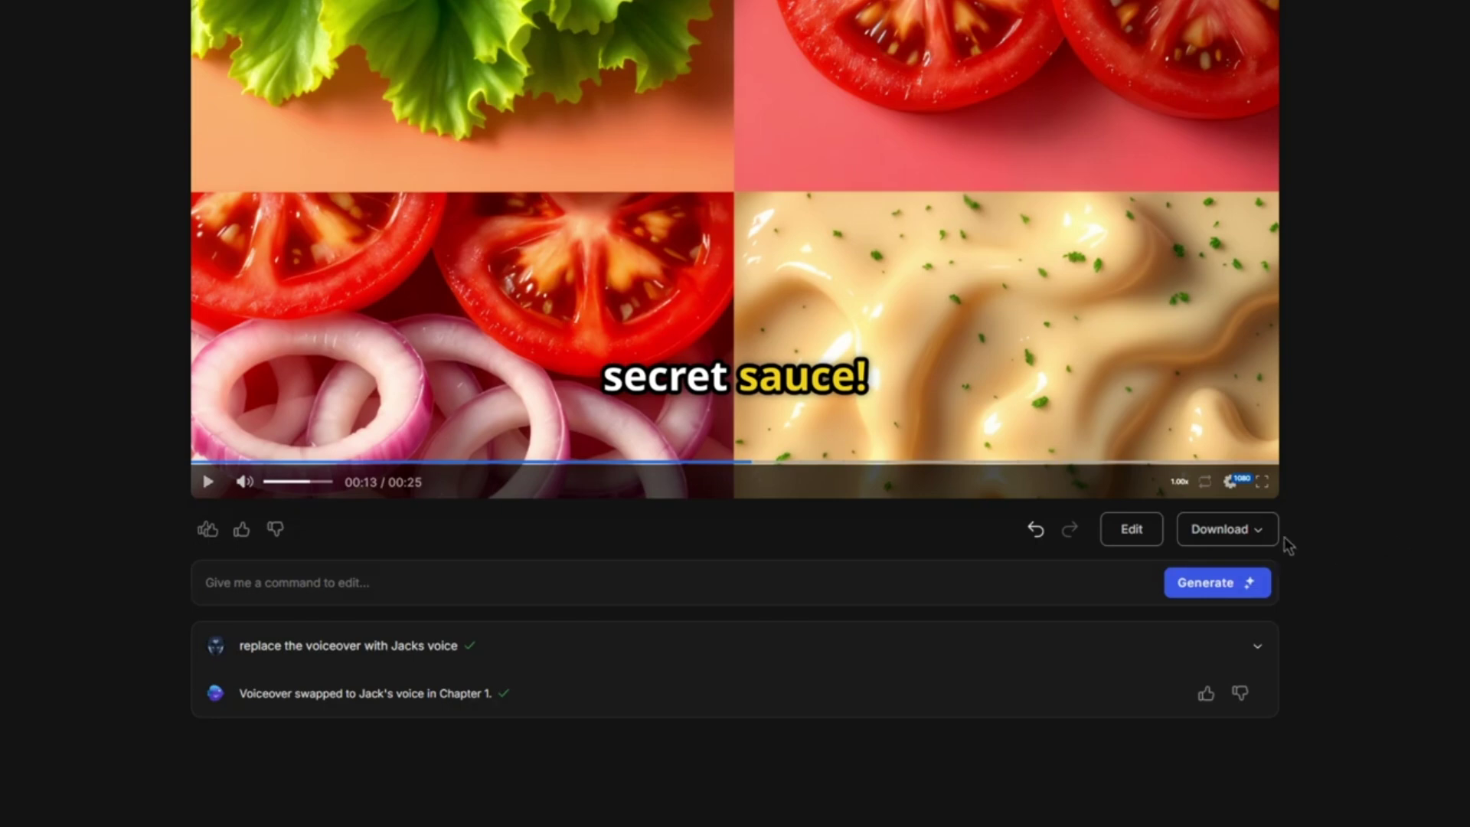
# Open Download Settings for the burger video via Download video.
pyautogui.click(1257, 536)
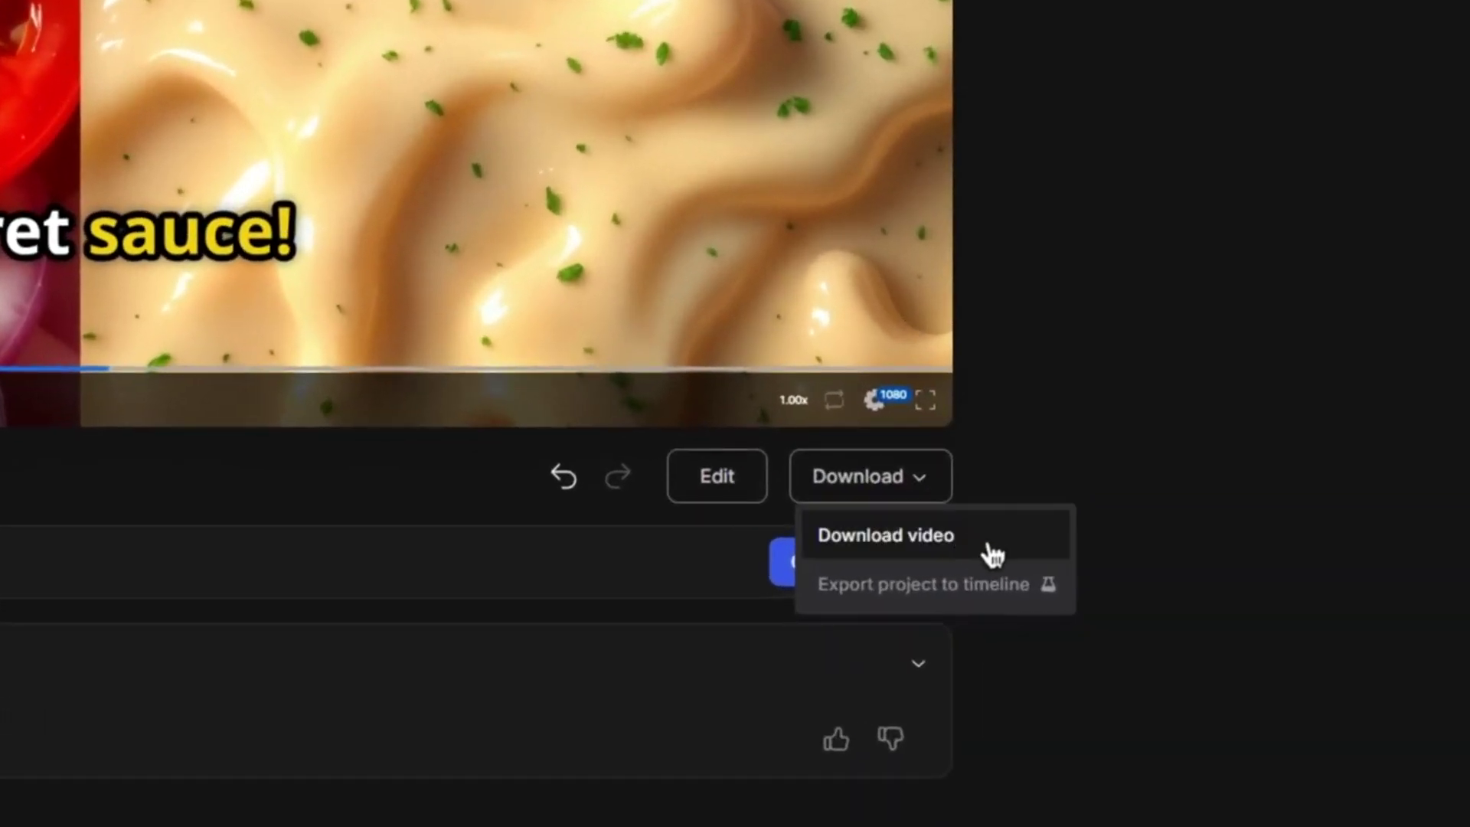
pyautogui.click(992, 555)
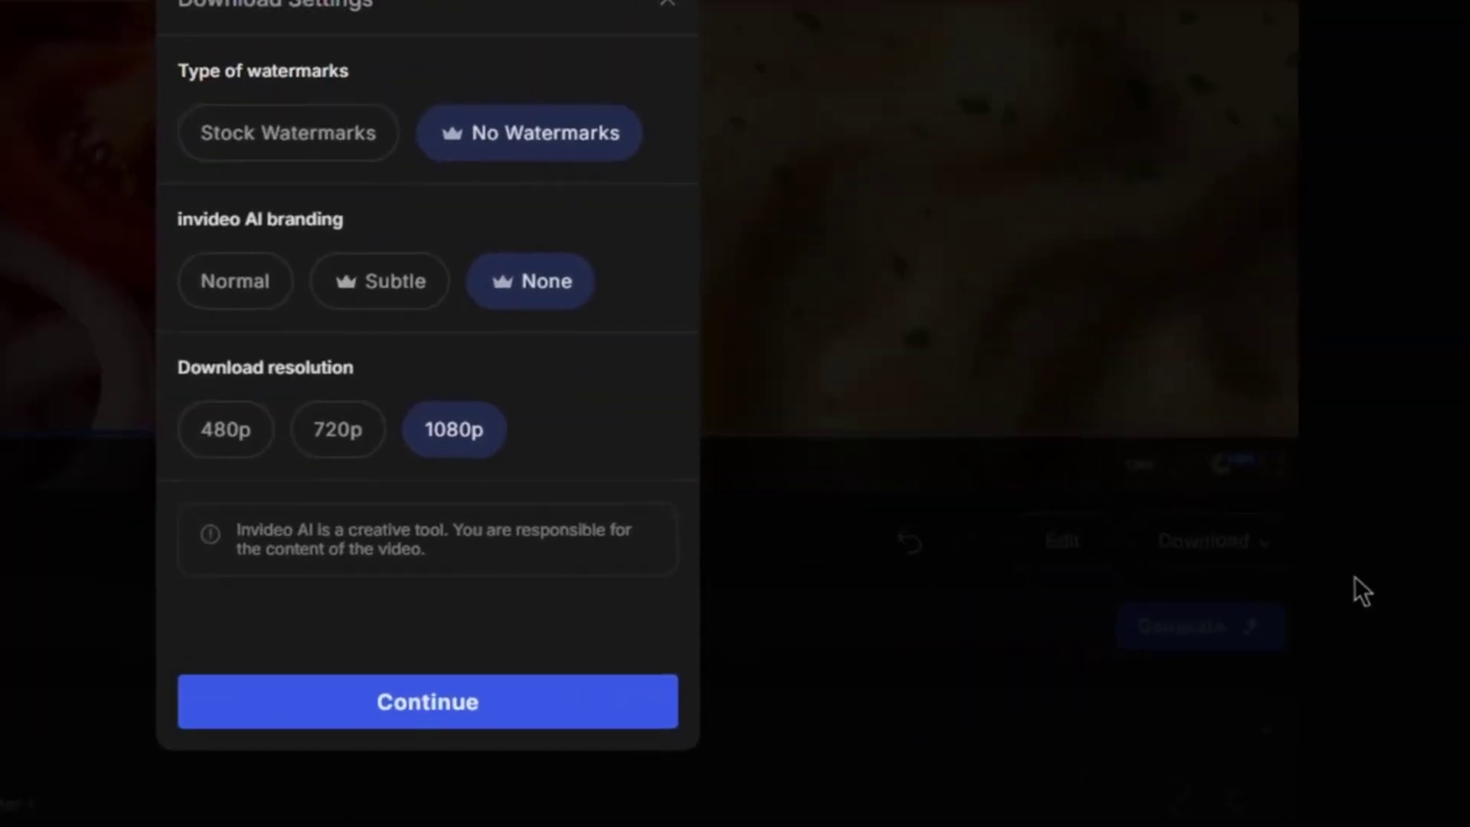